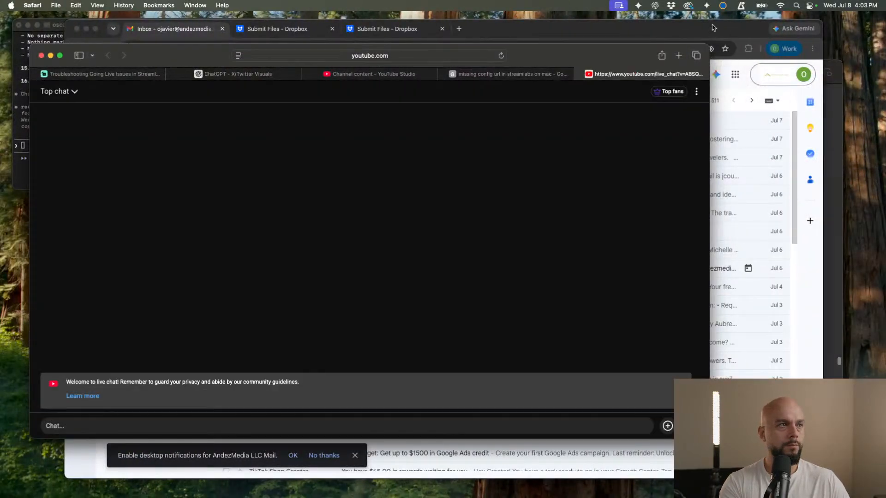
Clear the desktop by moving the YouTube live chat window off screen and minimizing the Dropbox browser, terminal and ChatGPT windows
click(713, 28)
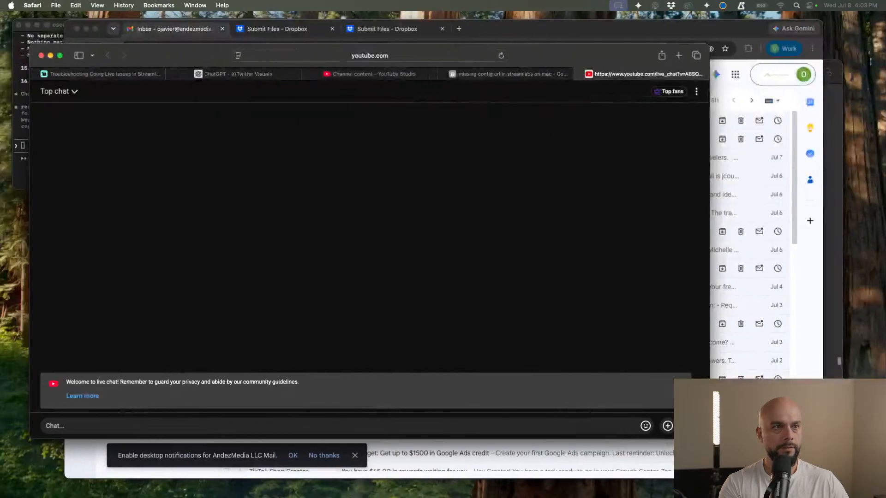
drag(580, 58, 885, 129)
click(394, 29)
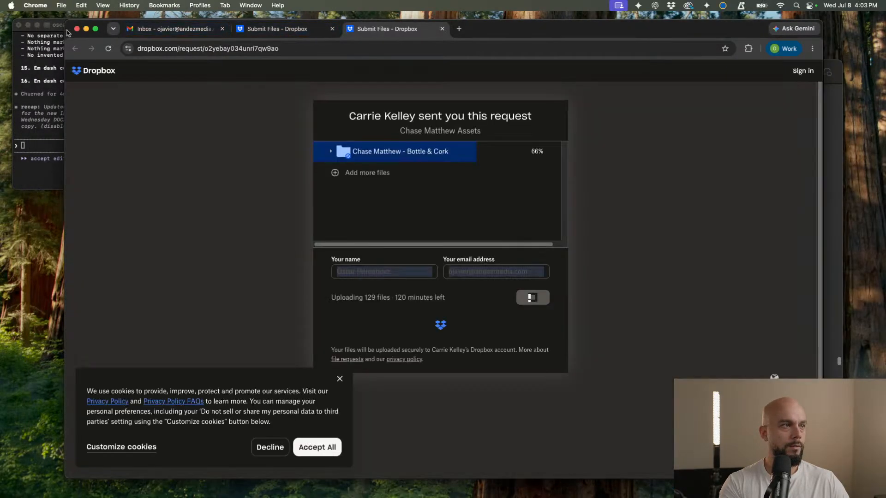
click(86, 29)
click(28, 25)
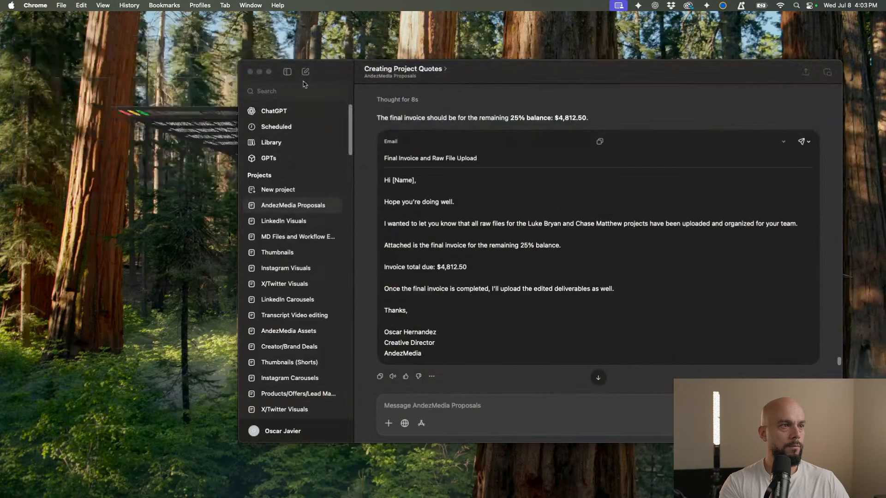
click(259, 71)
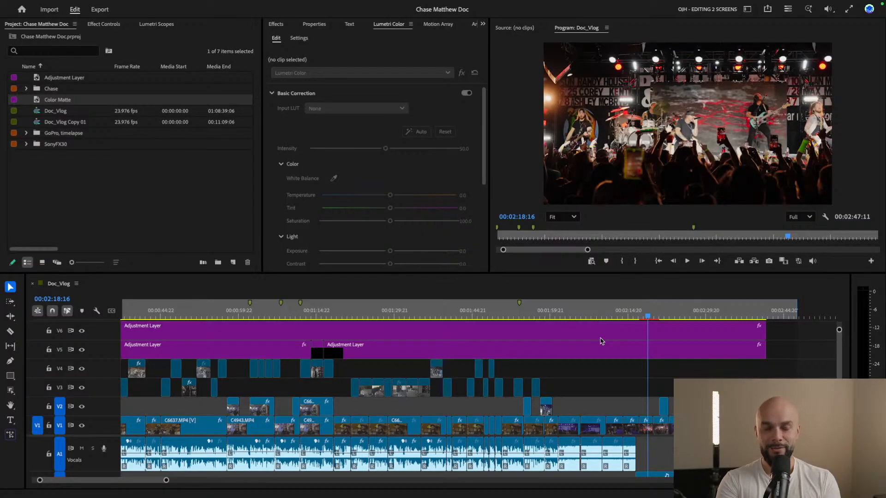
Preview the concert footage in the Doc_Vlog sequence, park the playhead at 00:02:19:09, and fit the frame in the Program monitor
click(635, 316)
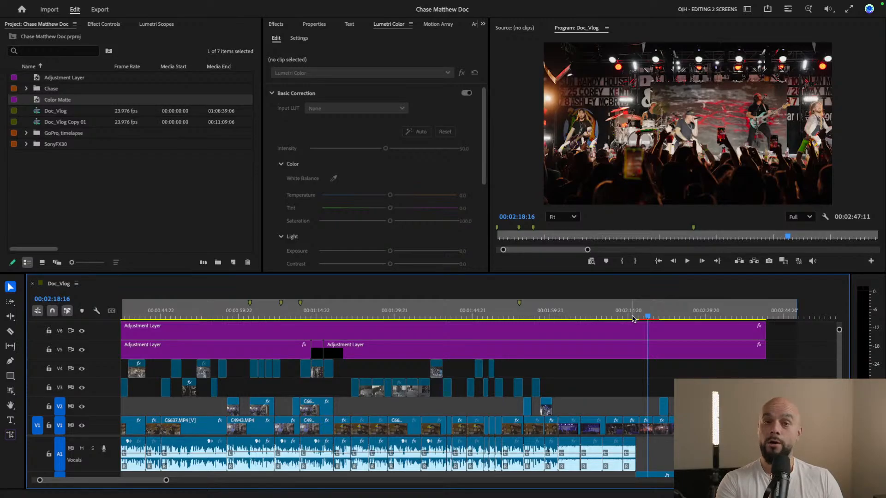
click(634, 316)
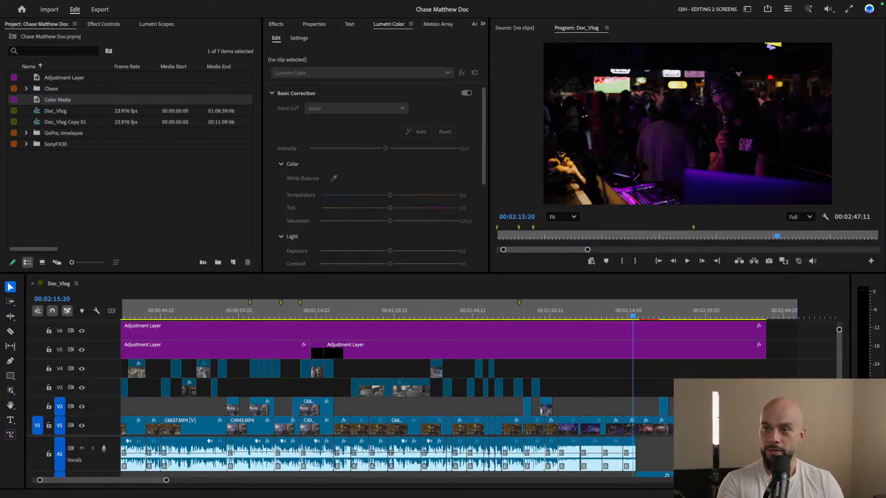
click(564, 314)
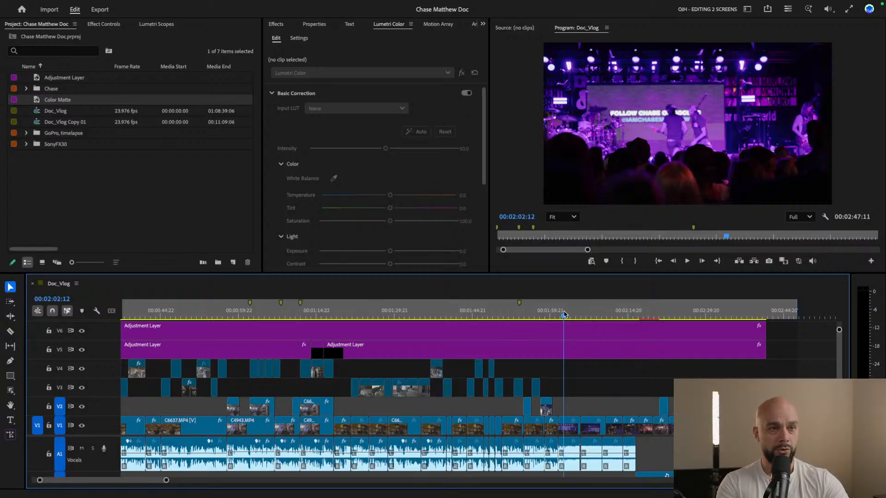
click(641, 315)
click(652, 314)
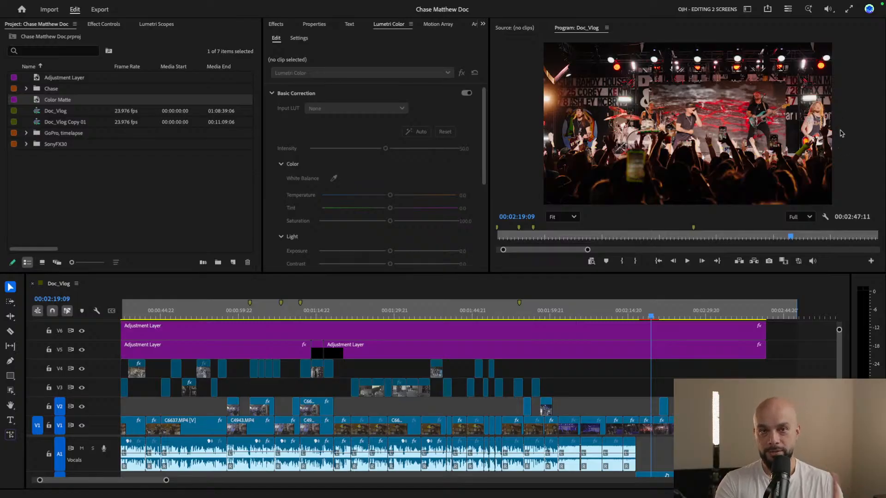
scroll(841, 134, up, 1)
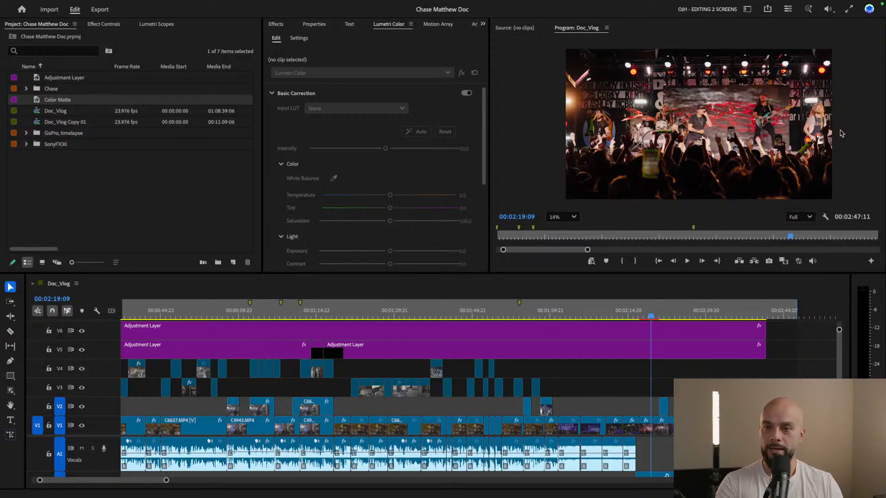
click(575, 218)
click(575, 232)
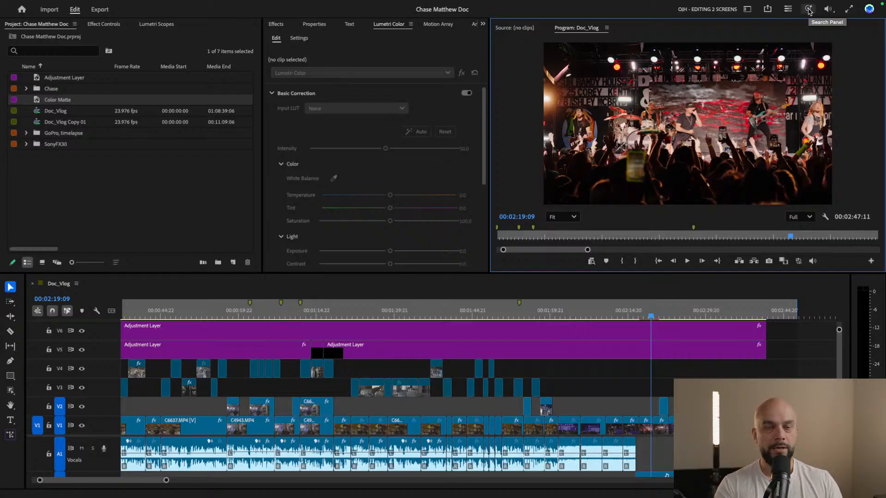
Open the Search panel as a smaller floating window over the timeline, keeping the Program monitor's picture visible
click(809, 10)
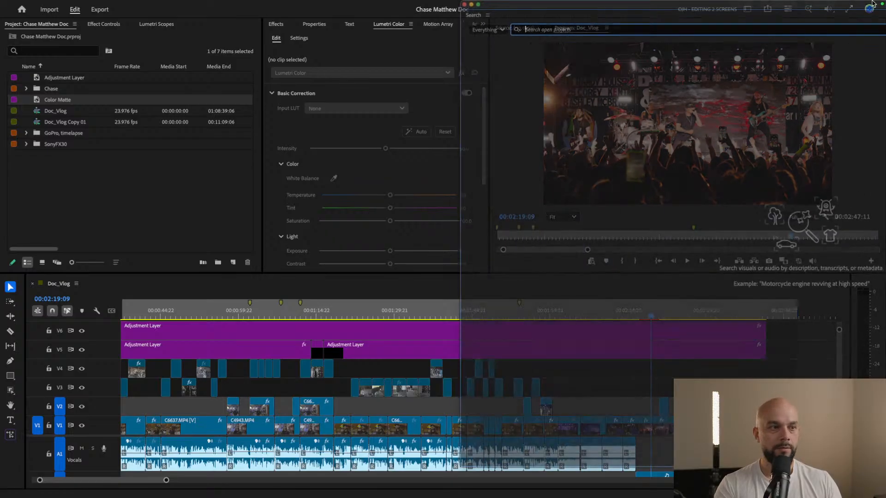
drag(505, 20, 518, 20)
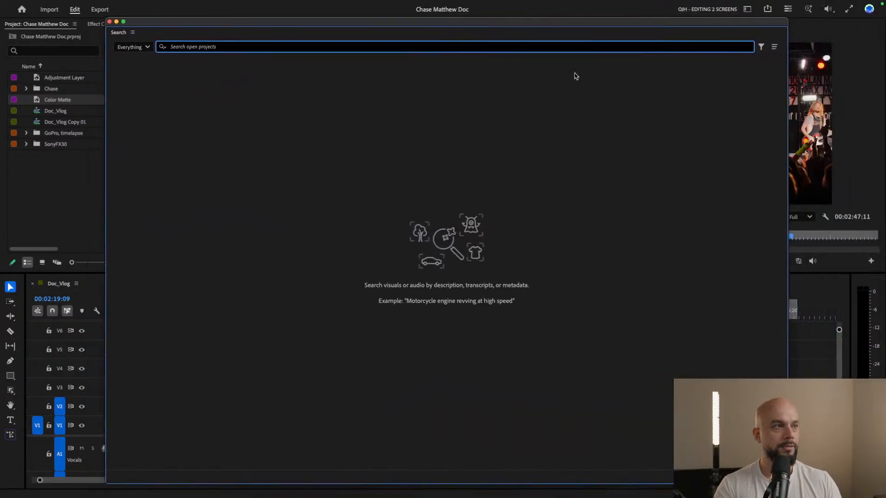
drag(109, 19, 432, 250)
drag(613, 256, 420, 231)
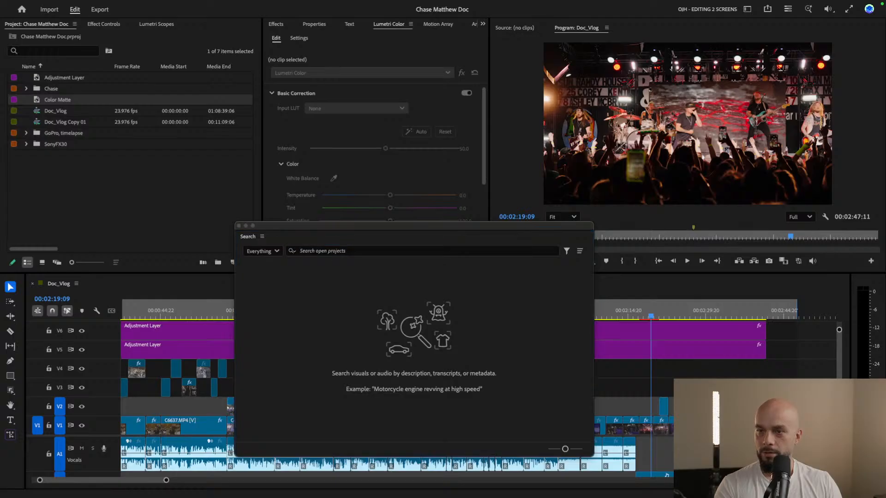
drag(467, 226, 420, 234)
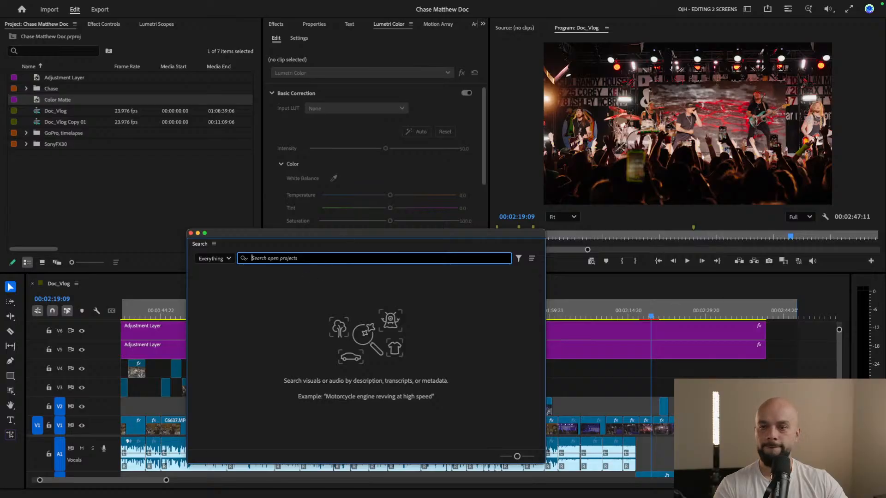
Review the available search categories and keep the scope at Everything
click(229, 259)
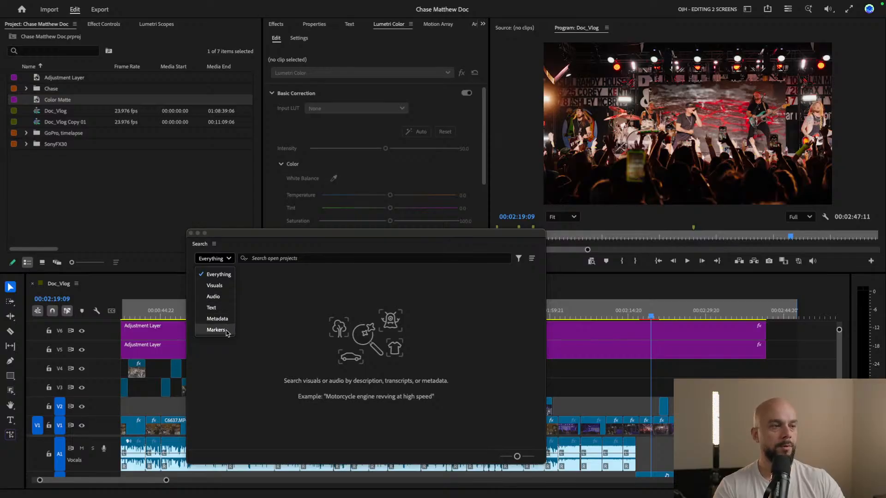
click(299, 259)
click(299, 259)
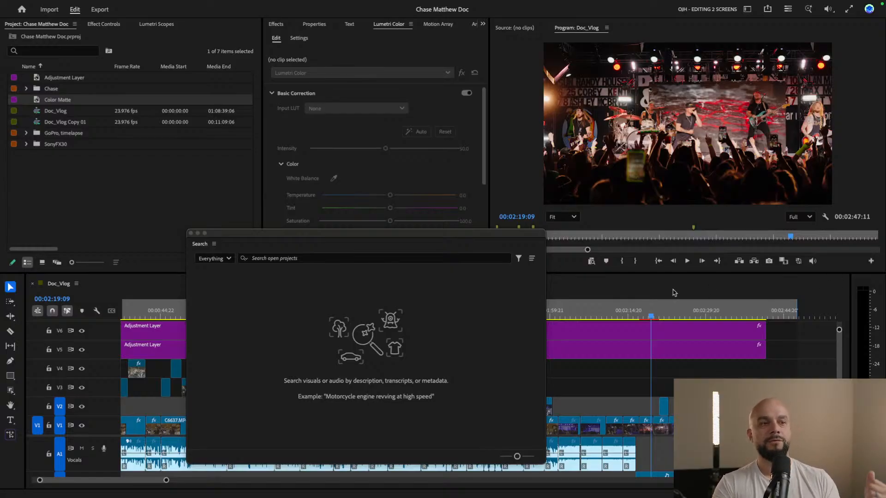
Move the Search window off the early part of the timeline and play the interview from 00:00:57:23
drag(496, 241, 705, 243)
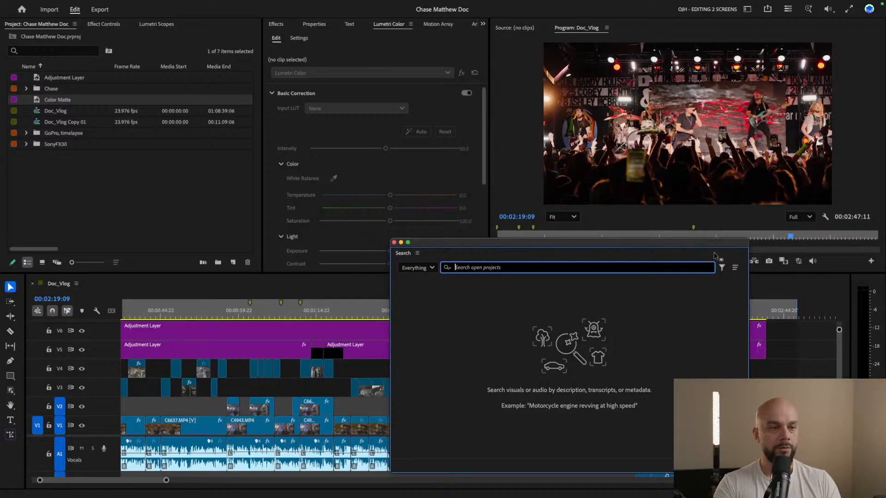
mouse_move(219, 315)
mouse_down()
mouse_move(242, 315)
mouse_move(231, 318)
mouse_up()
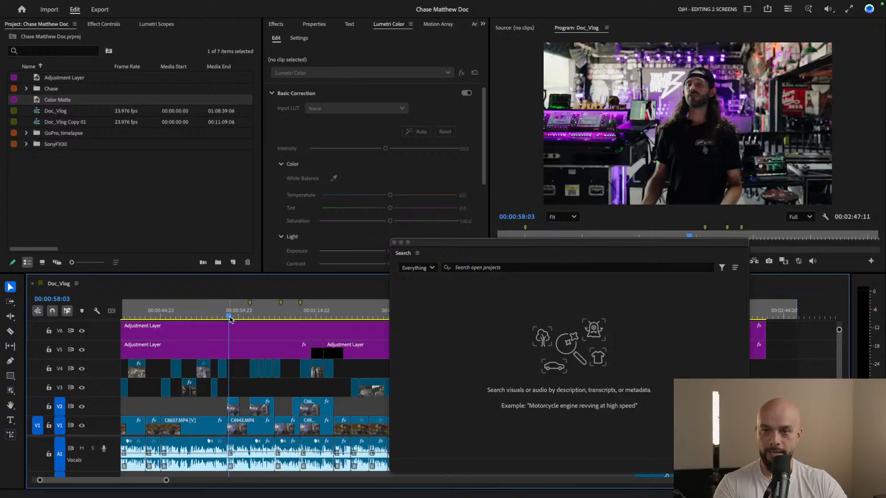
drag(230, 319, 230, 319)
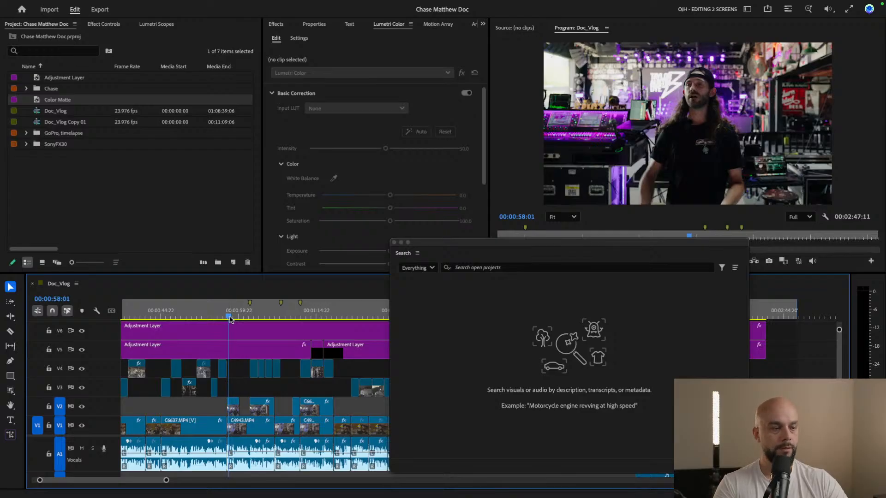
drag(230, 319, 230, 319)
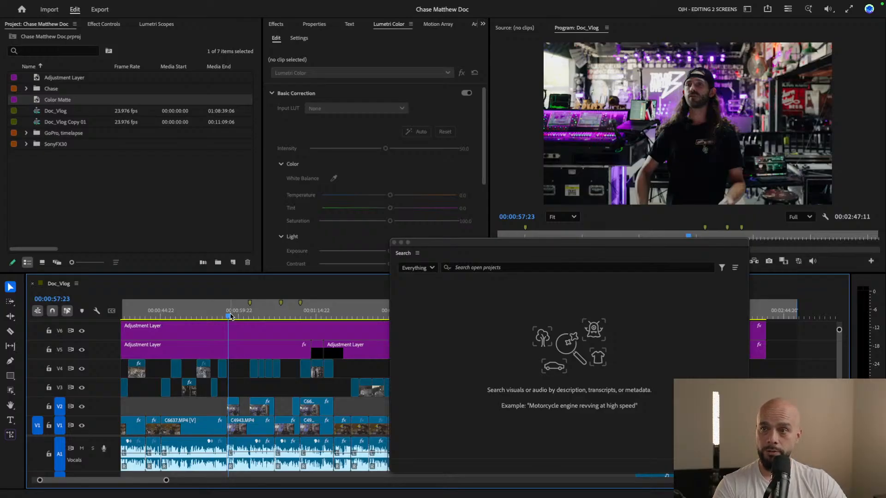
key(space)
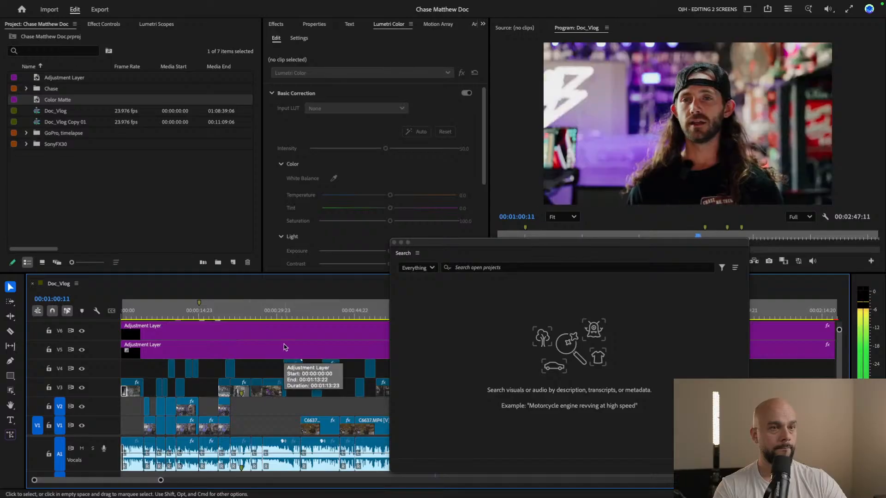
Limit the search scope to Visuals and search the open project for "lights"
click(497, 268)
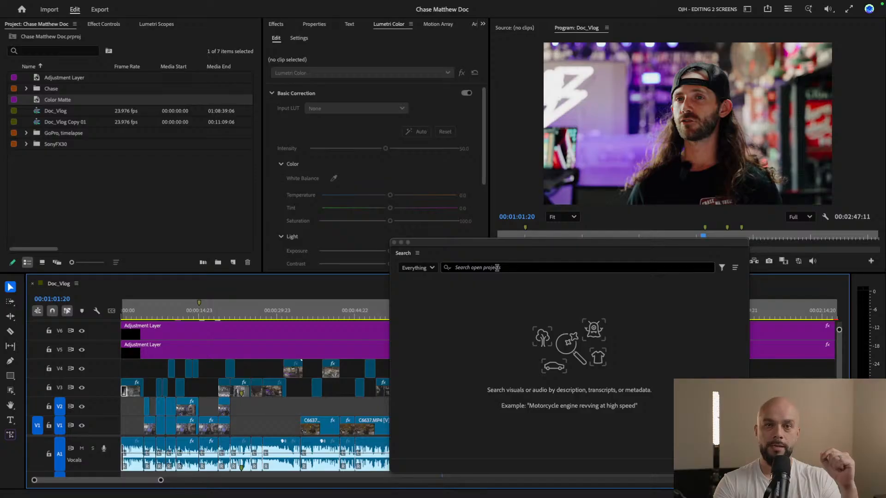
click(496, 268)
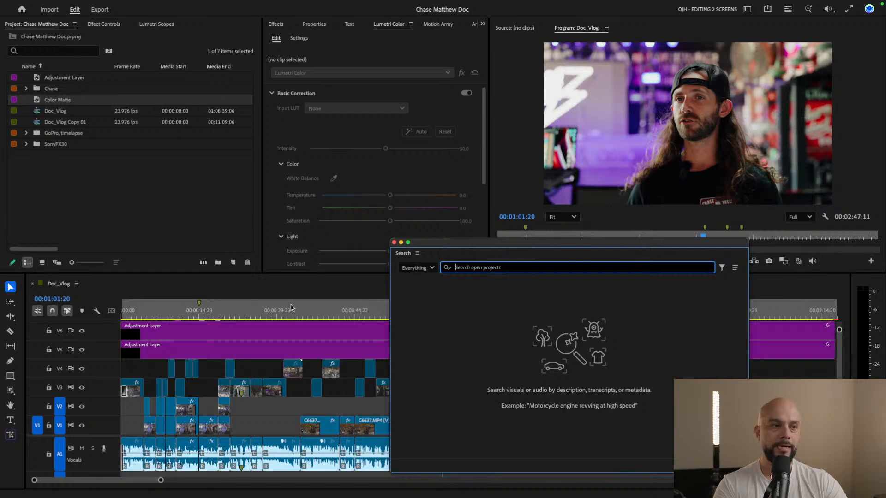
click(426, 268)
click(422, 296)
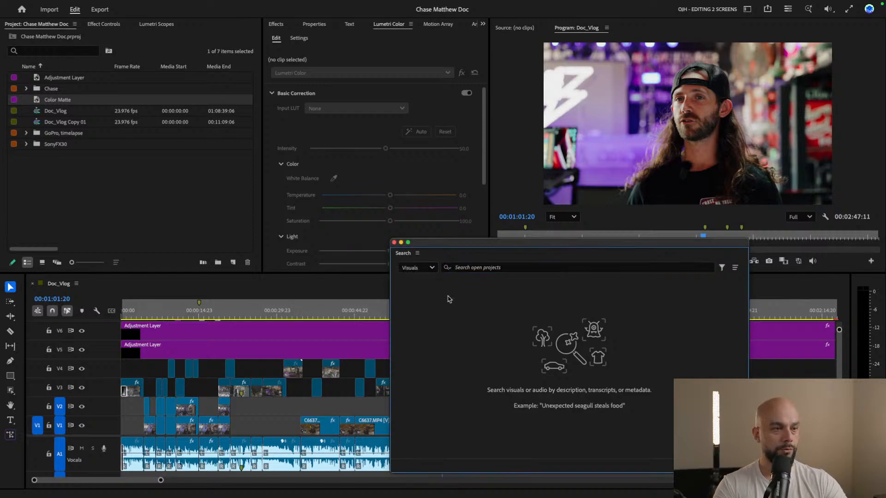
click(496, 268)
text(l)
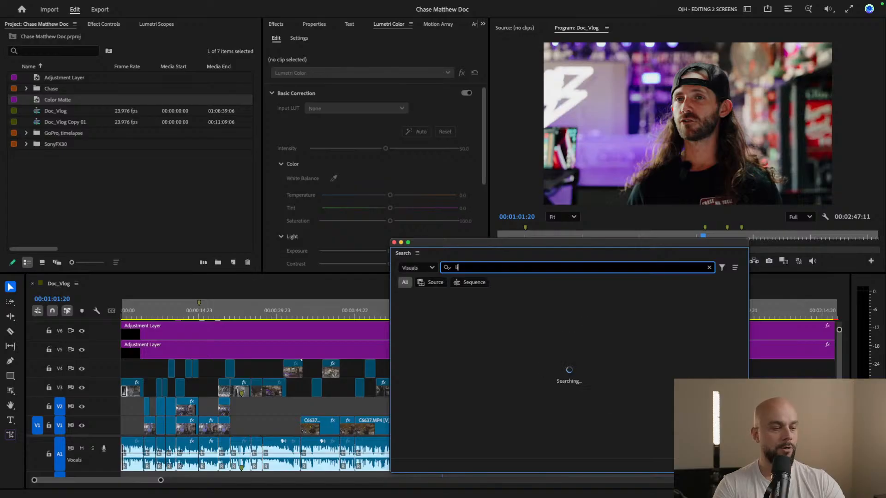
text(ights)
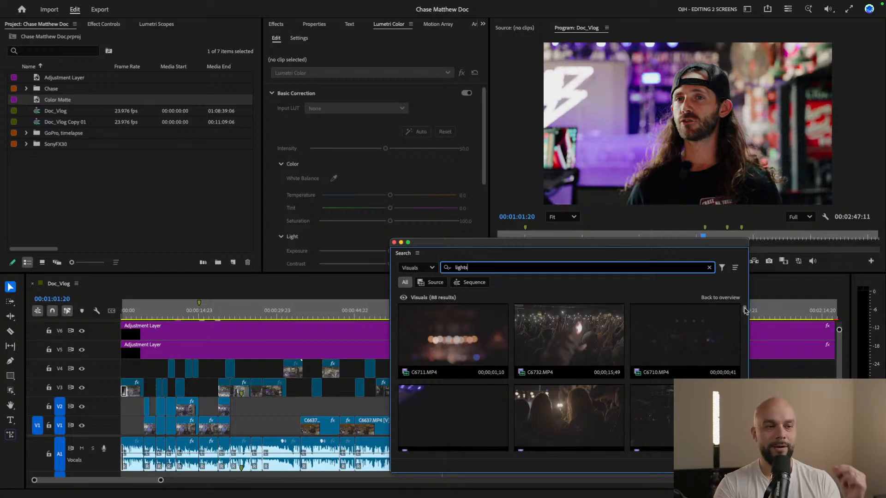
Browse the "lights" search results for usable stage and crowd lighting clips, repositioning the Search window so the thumbnails are unobstructed
drag(744, 308, 747, 334)
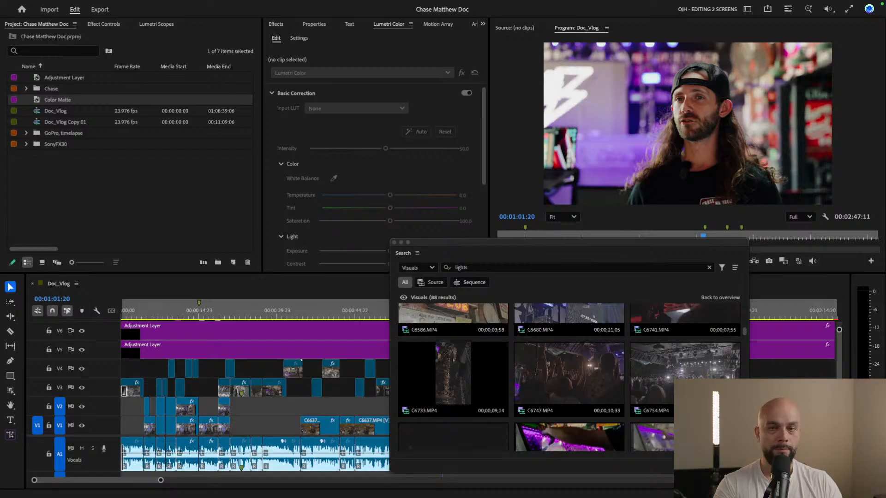
drag(673, 244, 552, 230)
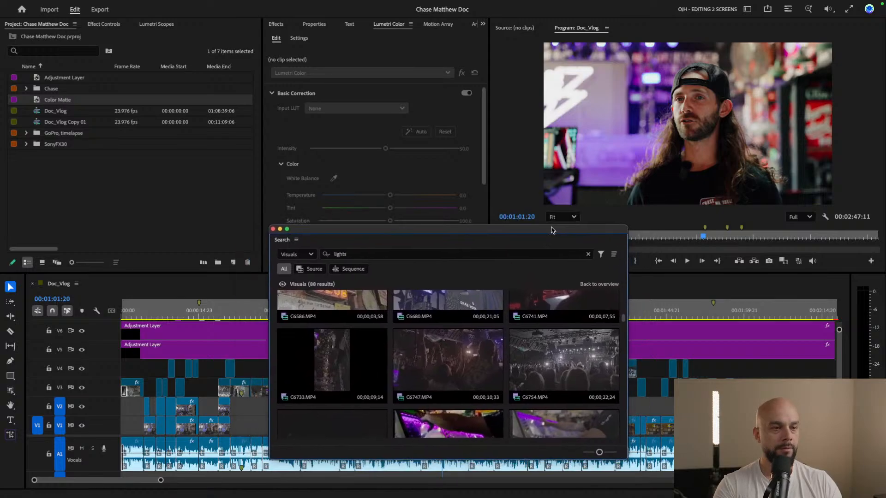
scroll(565, 376, down, 4)
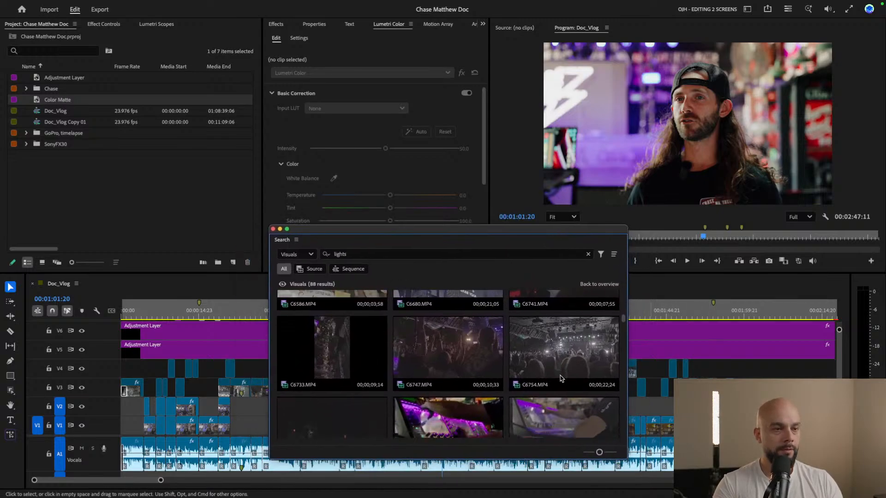
scroll(561, 378, down, 1)
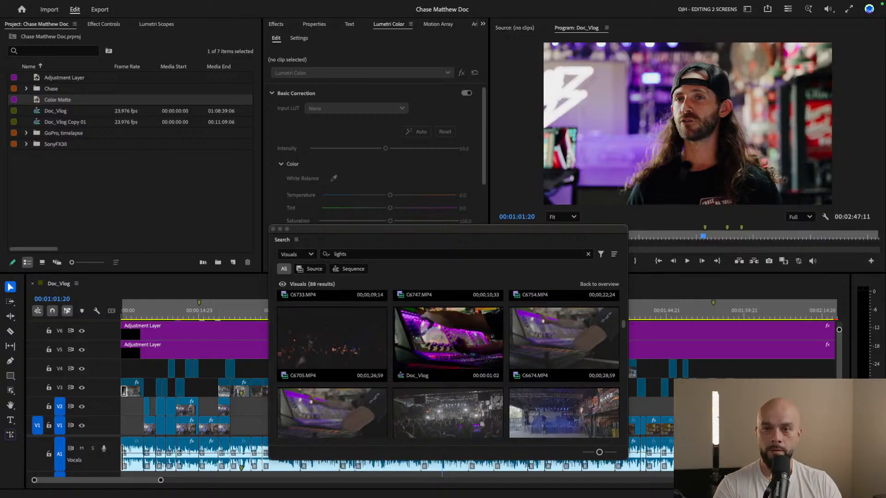
scroll(439, 409, down, 1)
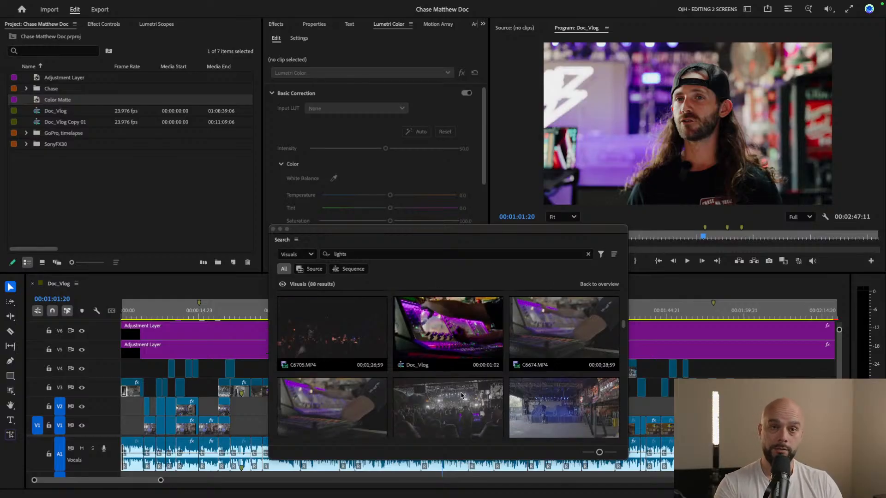
scroll(461, 396, down, 1)
scroll(462, 396, down, 5)
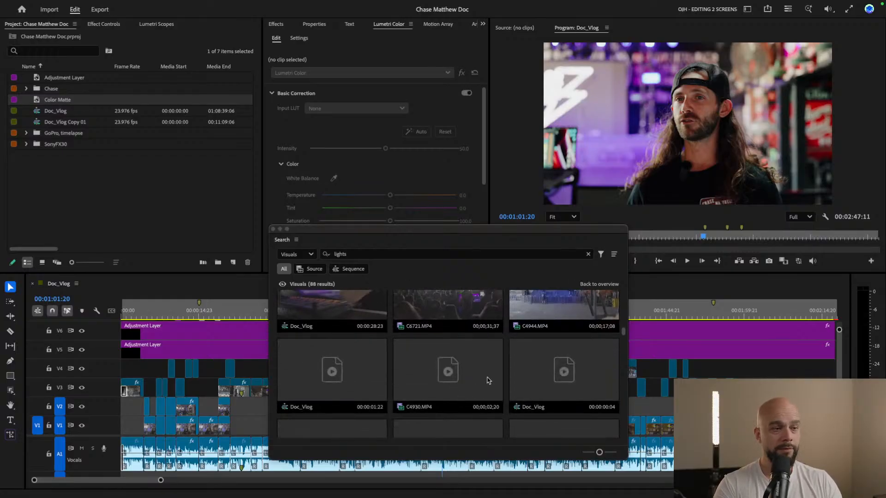
scroll(487, 380, down, 3)
scroll(487, 380, down, 6)
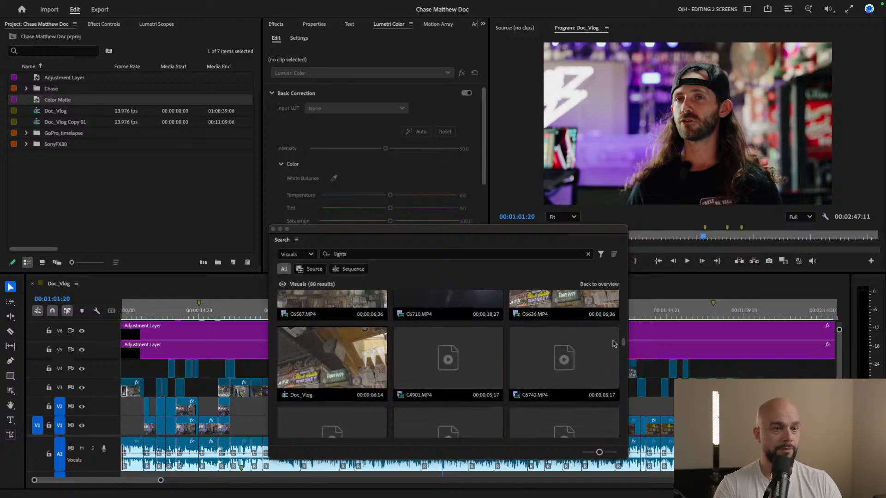
scroll(625, 349, down, 4)
drag(625, 349, 625, 293)
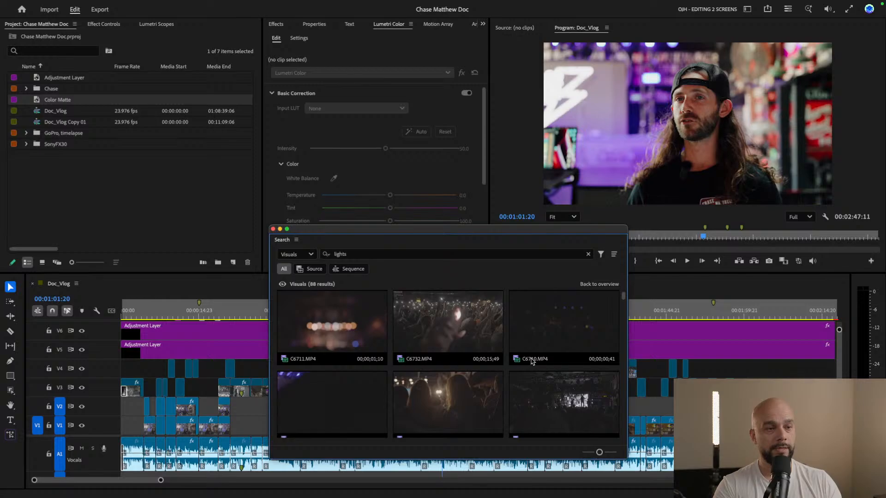
scroll(532, 362, down, 5)
scroll(516, 401, down, 4)
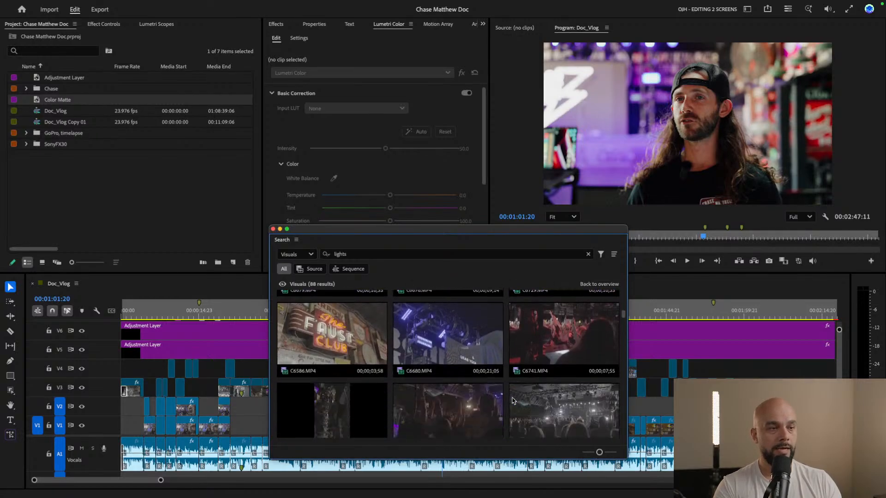
Scan further through the "lights" results, and refine the visual search to "stage lights"
scroll(514, 400, down, 6)
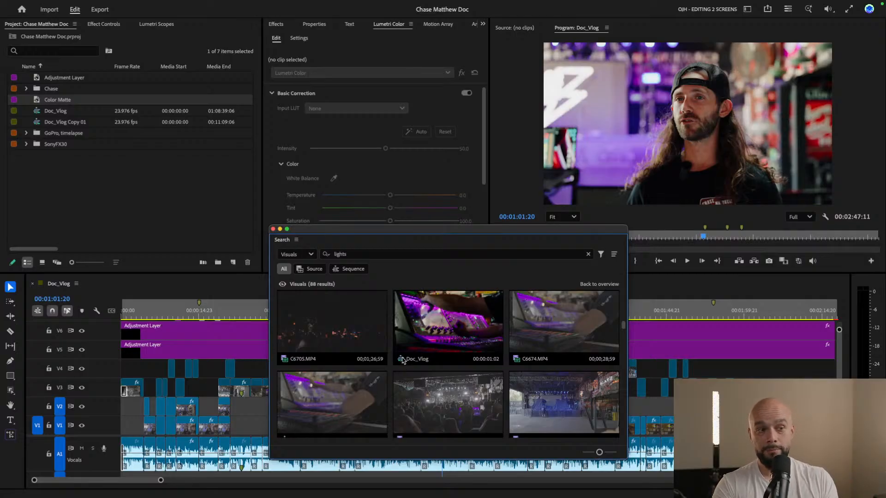
scroll(420, 400, down, 3)
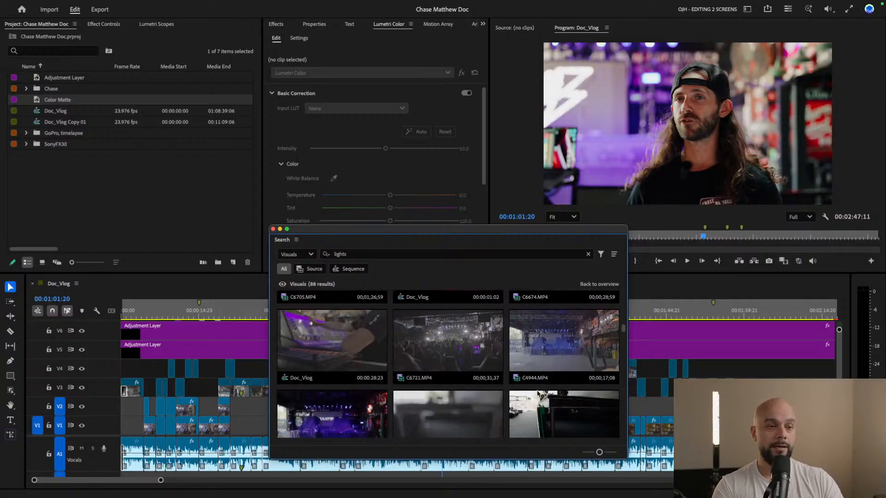
scroll(507, 389, down, 3)
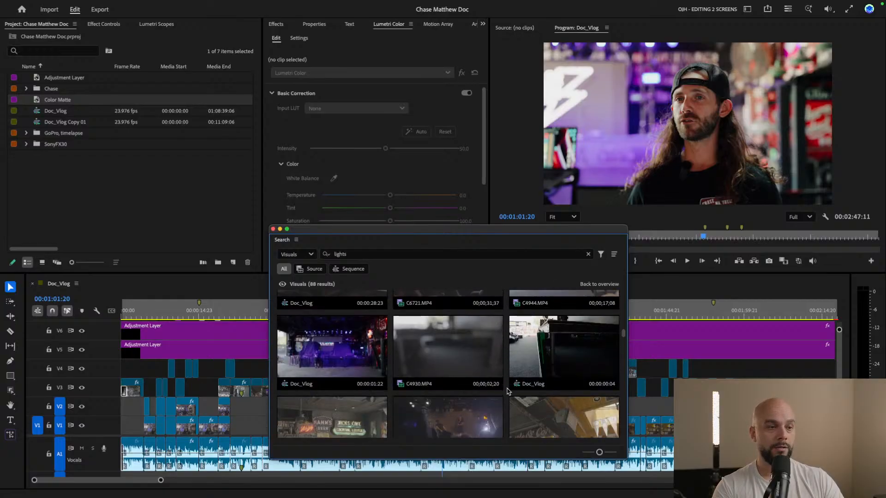
scroll(584, 411, down, 1)
click(360, 255)
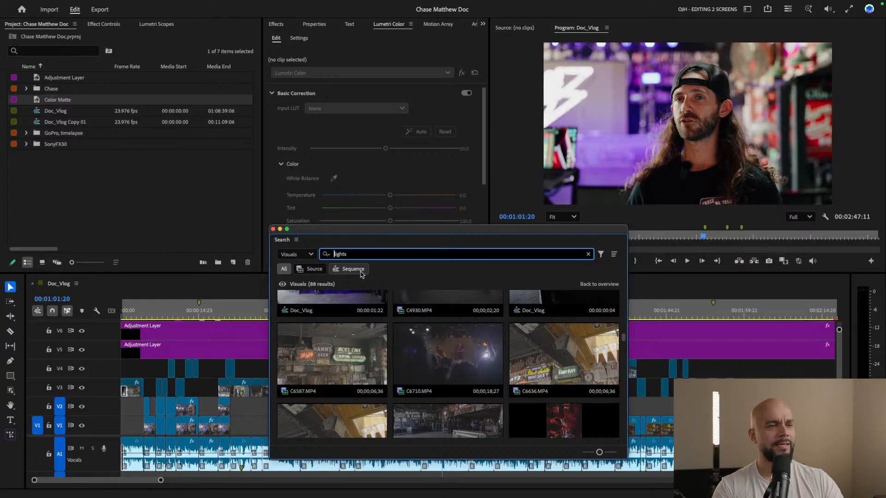
click(334, 254)
text(stage)
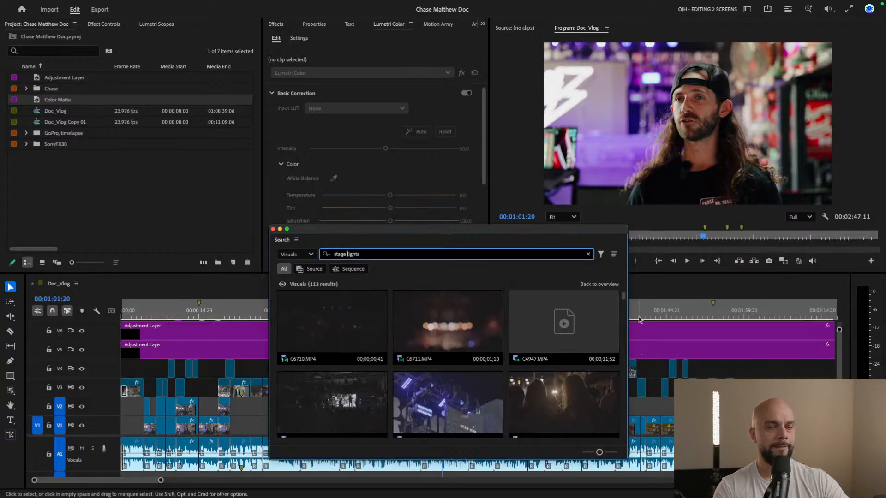
Browse the "stage lights" results and compare a Doc_Vlog sequence match with source clip C6704.MP4 before returning to the first results
scroll(623, 310, down, 3)
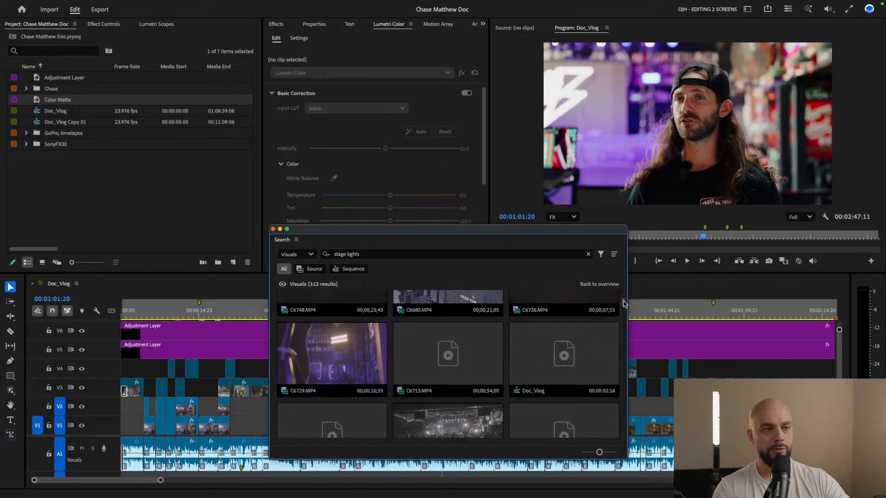
scroll(624, 307, down, 5)
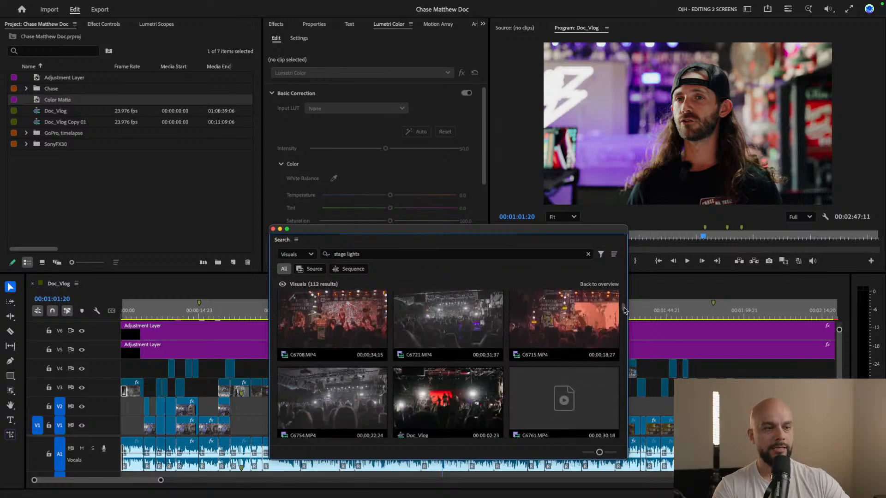
scroll(624, 310, up, 3)
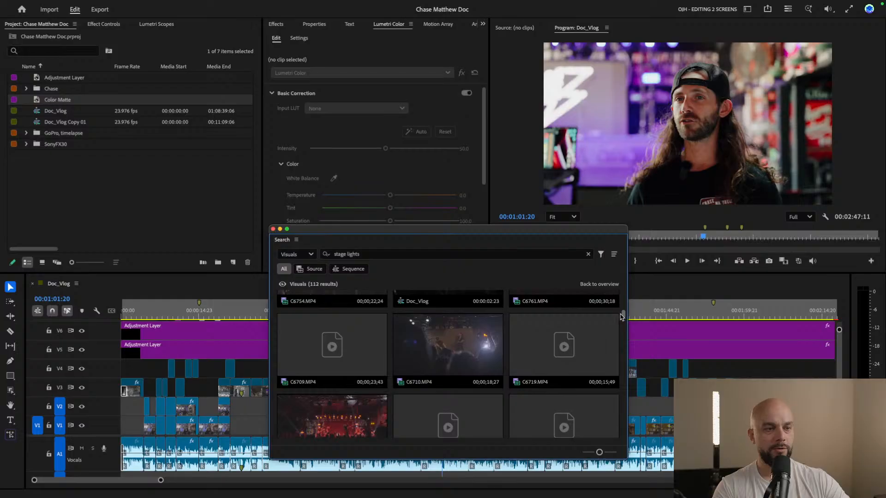
scroll(622, 307, down, 5)
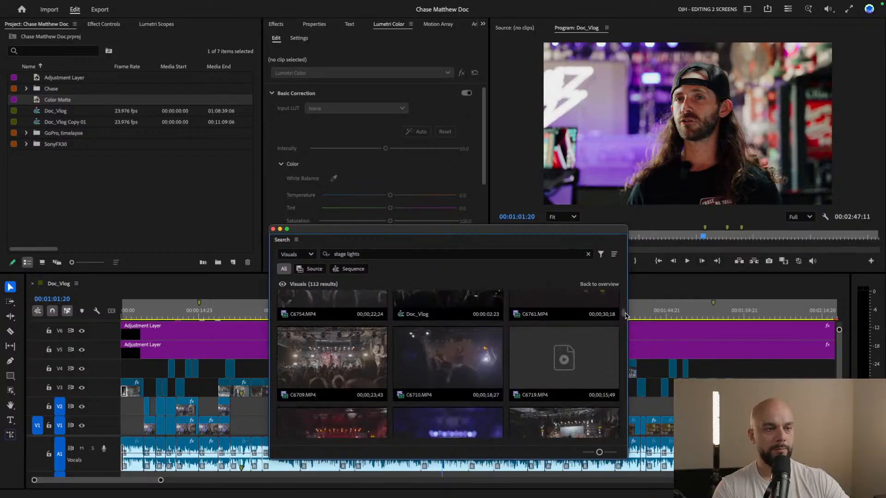
scroll(626, 315, up, 1)
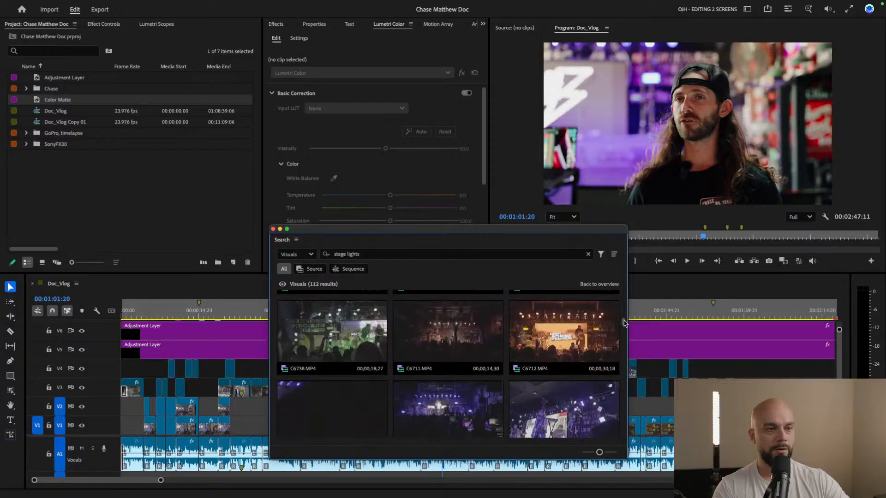
scroll(624, 322, down, 4)
drag(625, 327, 631, 343)
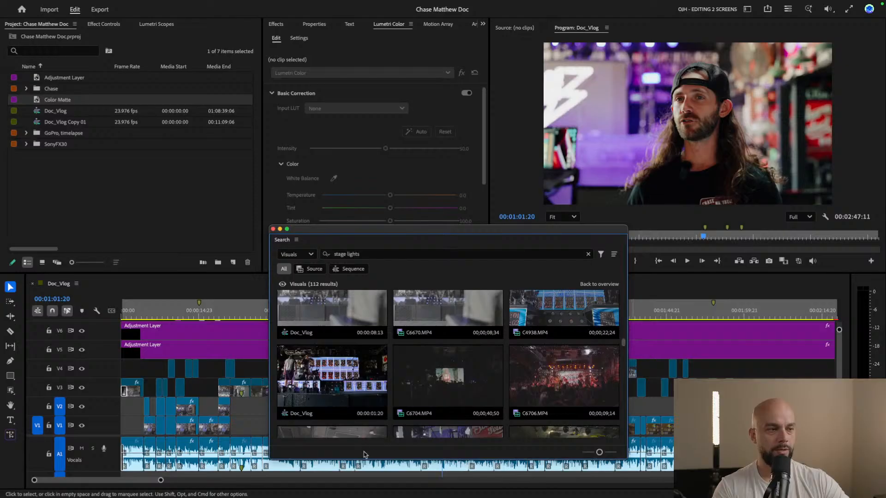
click(286, 416)
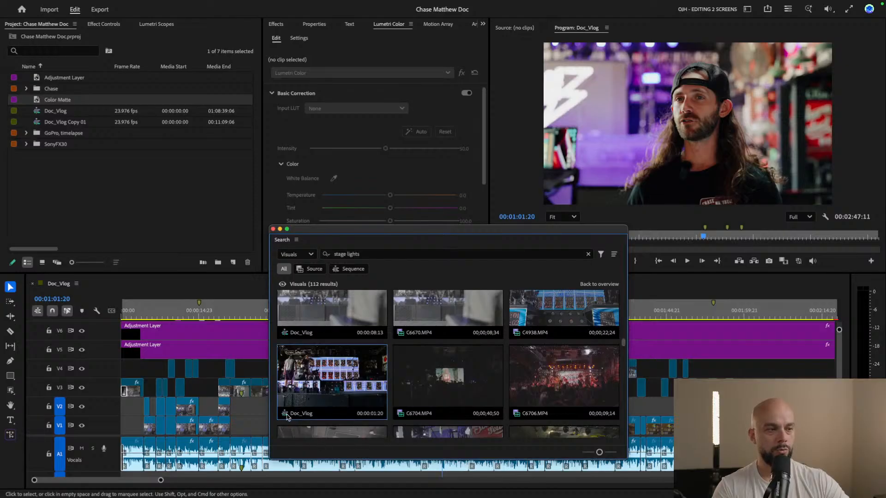
click(400, 416)
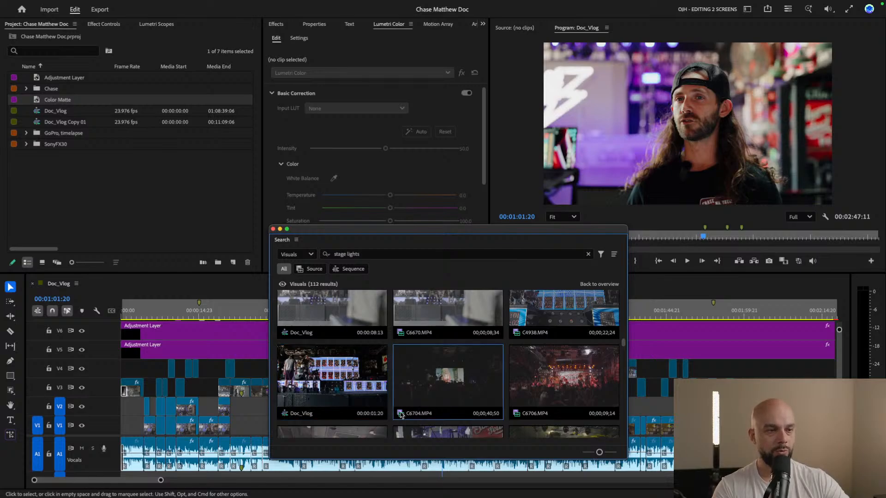
drag(623, 343, 623, 296)
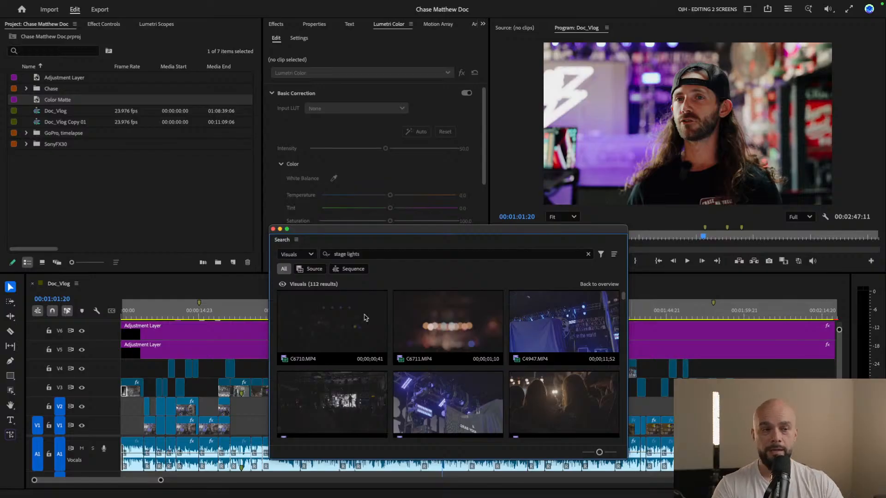
Replace the query with "interview" and look through the matching visuals
drag(371, 254, 333, 253)
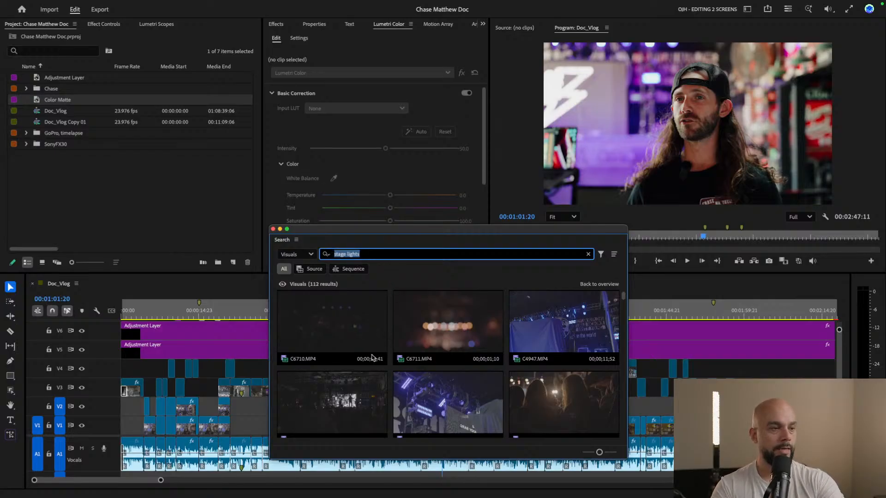
key(BackSpace)
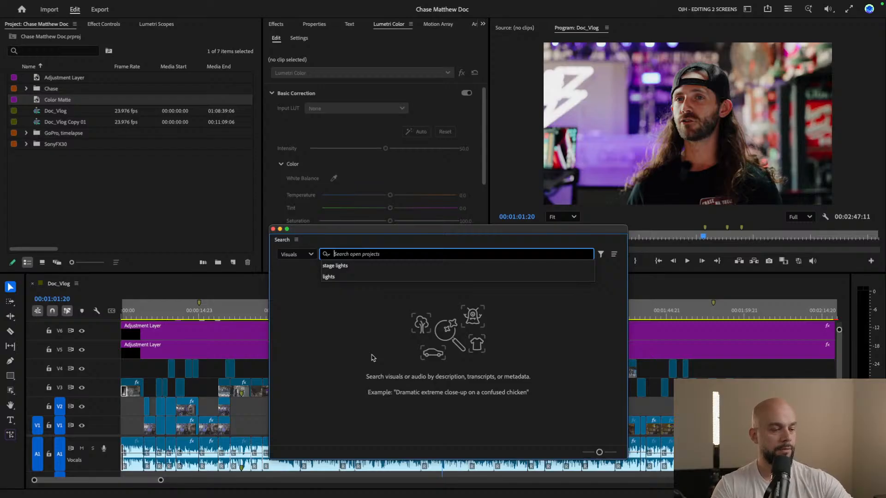
text(in)
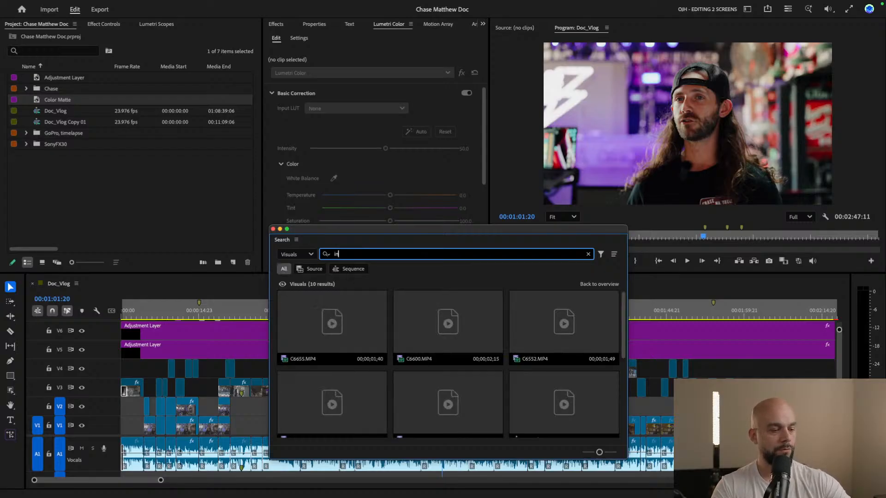
text(terview)
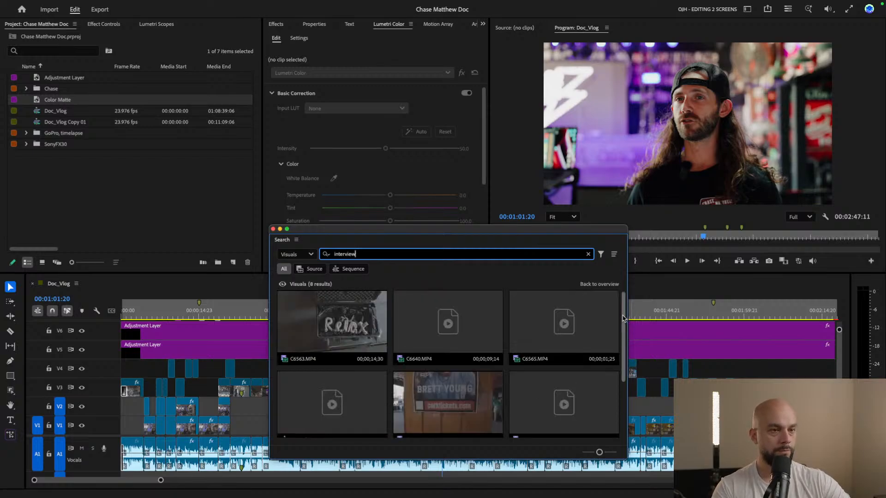
drag(624, 318, 625, 354)
Replace the query with the interviewee's first name followed by "talking" to search the visuals for that person speaking
click(359, 255)
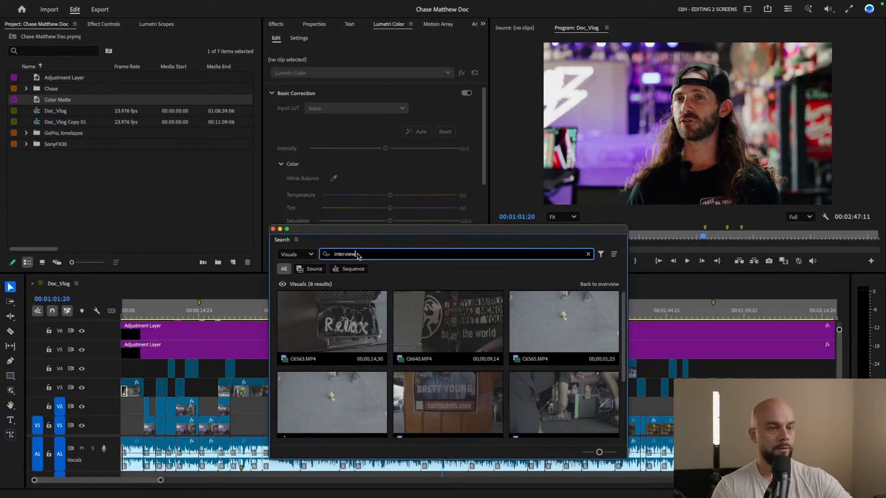
key(BackSpace)
key(BackSpace)
key(BackSpace)
key(BackSpace)
key(BackSpace)
key(BackSpace)
key(BackSpace)
key(BackSpace)
key(BackSpace)
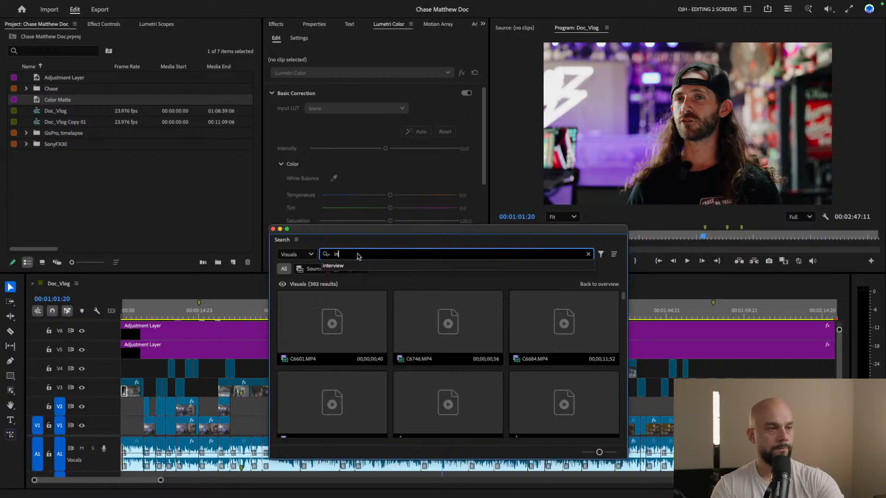
text(sea)
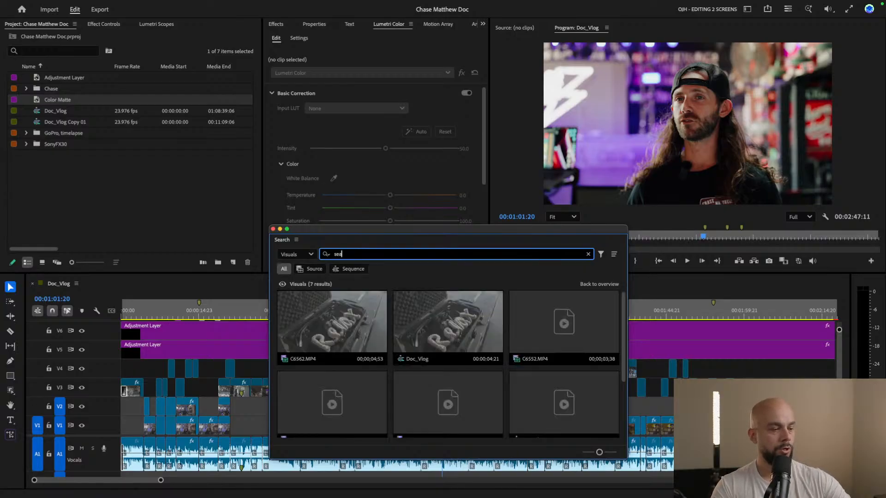
text(r ta)
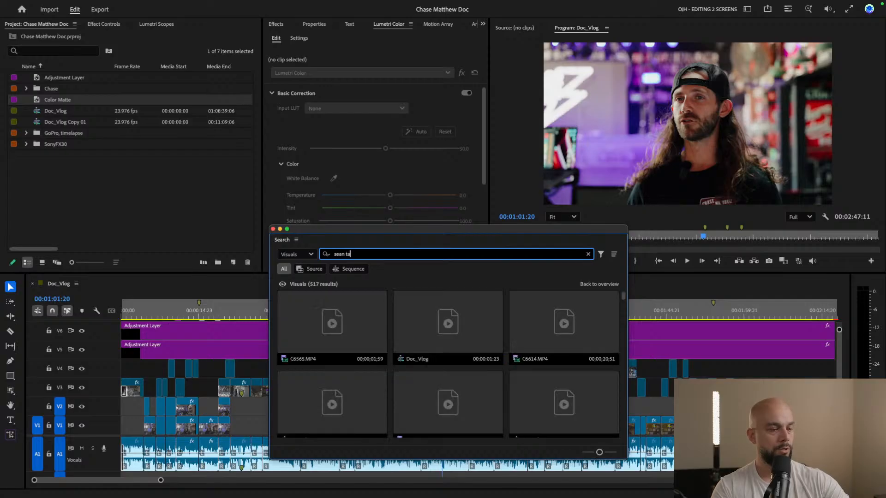
text(lking)
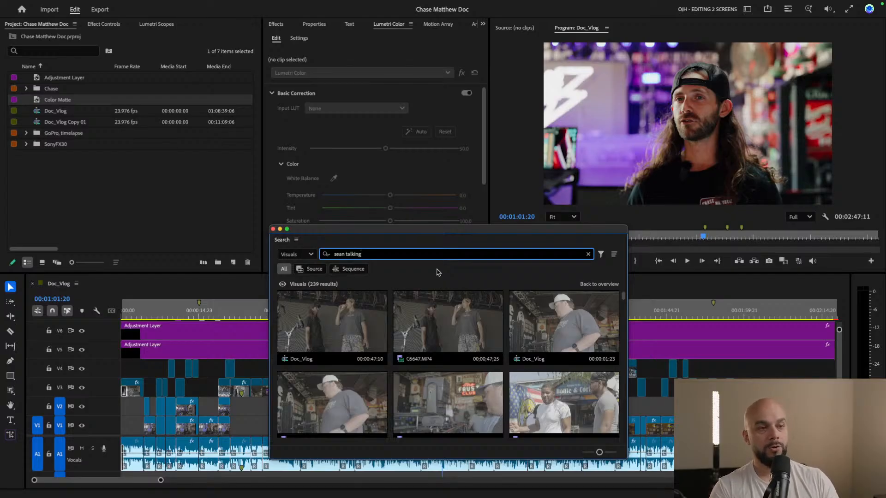
Restrict the talking-person results to Sequence matches and browse the Doc_Vlog clips before returning to the first results
click(349, 270)
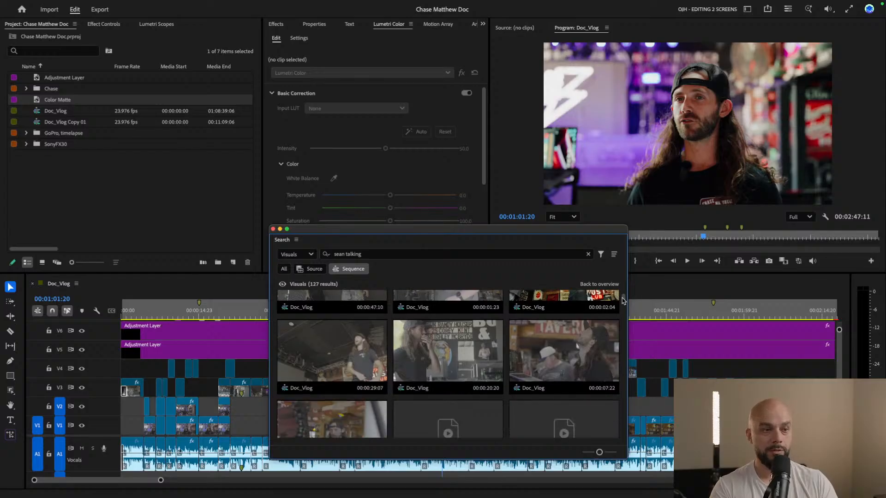
scroll(623, 296, down, 5)
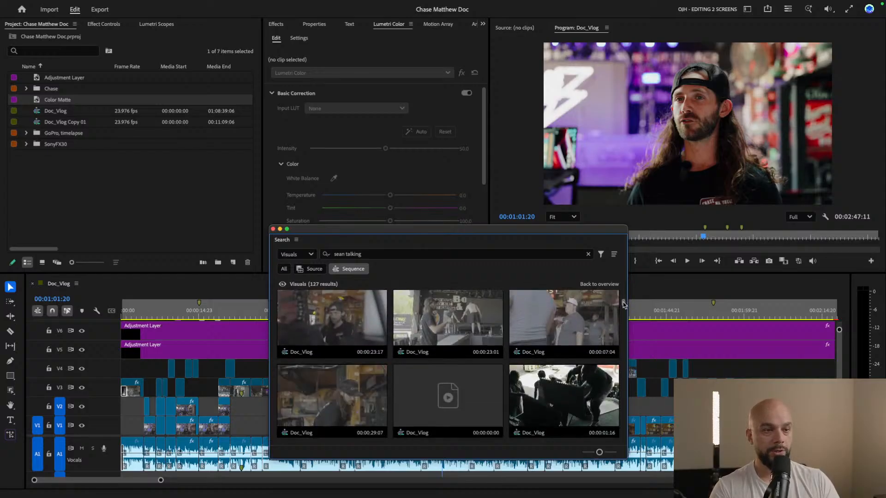
scroll(625, 306, down, 1)
scroll(624, 307, down, 3)
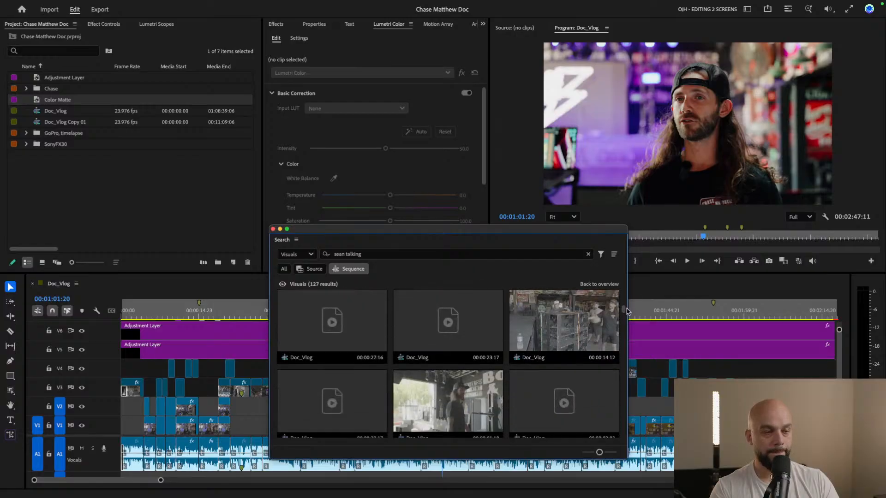
scroll(627, 312, up, 3)
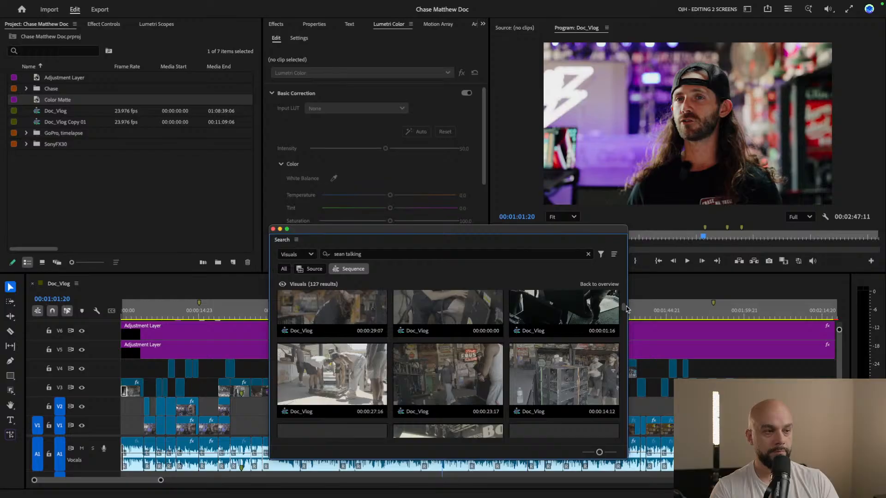
scroll(626, 308, up, 2)
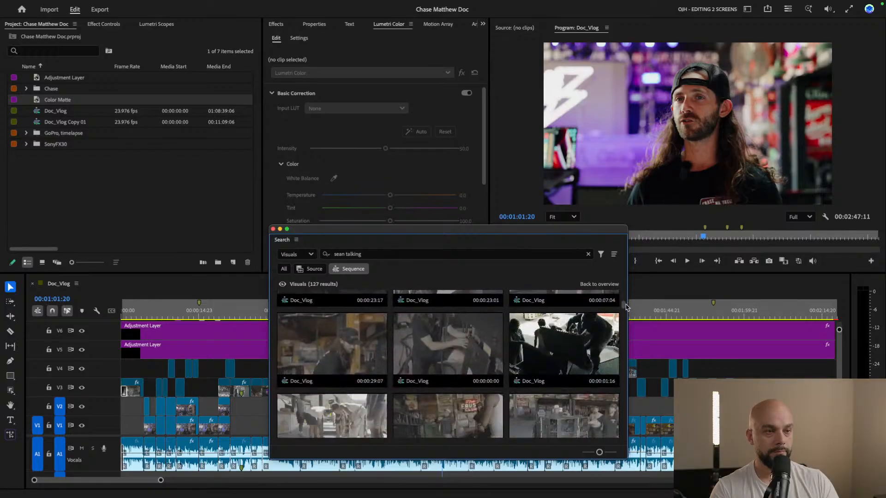
scroll(627, 308, down, 2)
drag(625, 311, 625, 291)
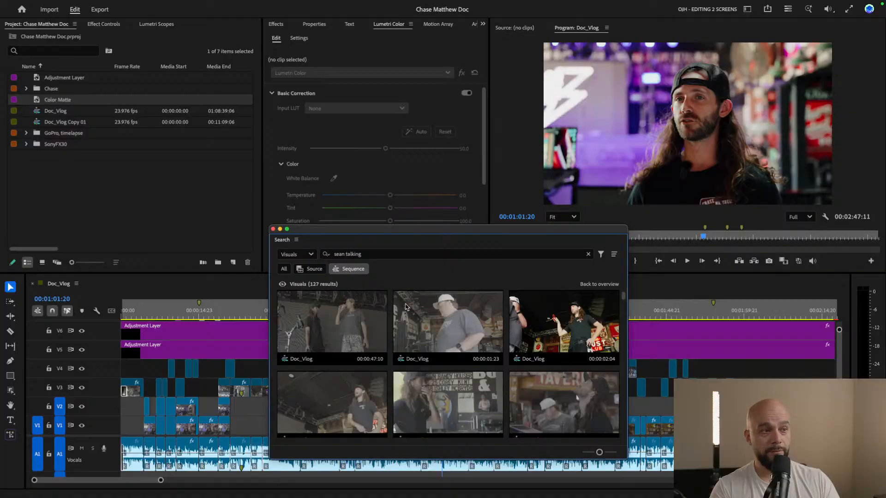
Compare the Source matches for the same query, and return the filter to Sequence
click(305, 270)
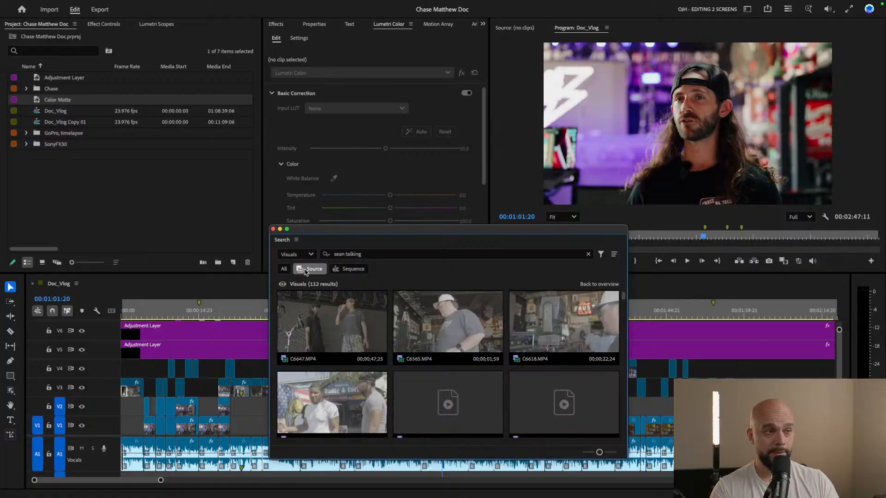
click(350, 269)
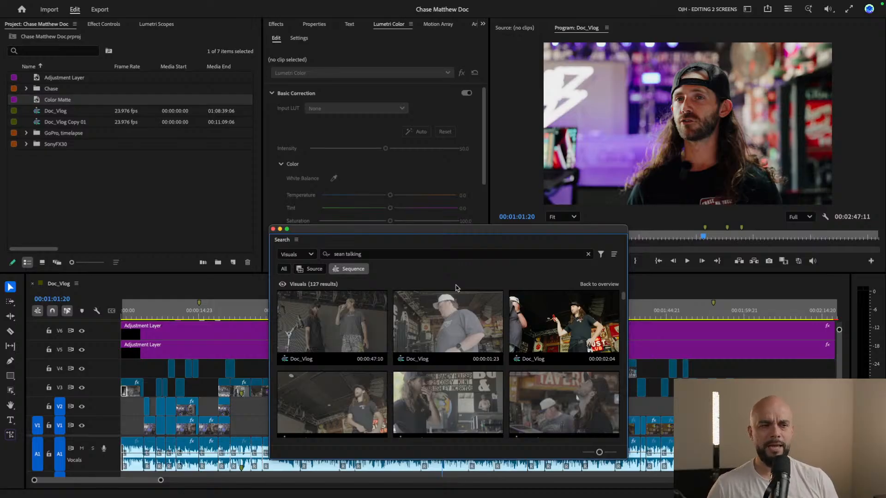
click(451, 254)
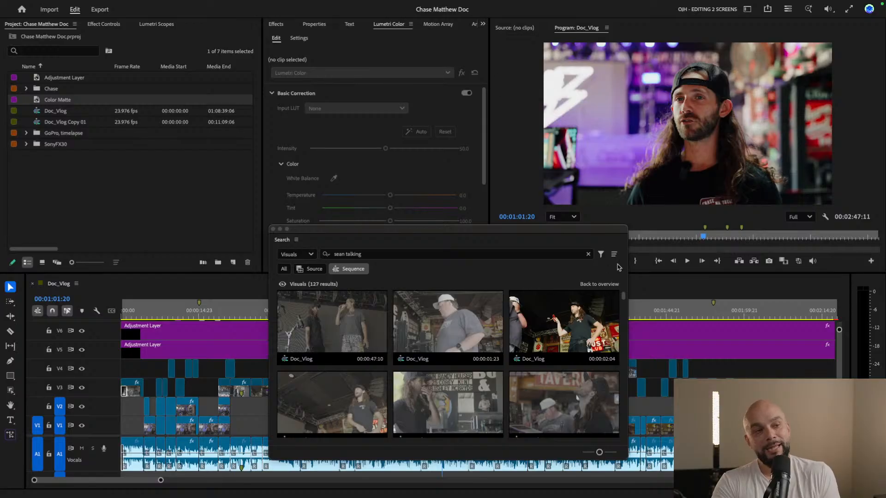
click(594, 231)
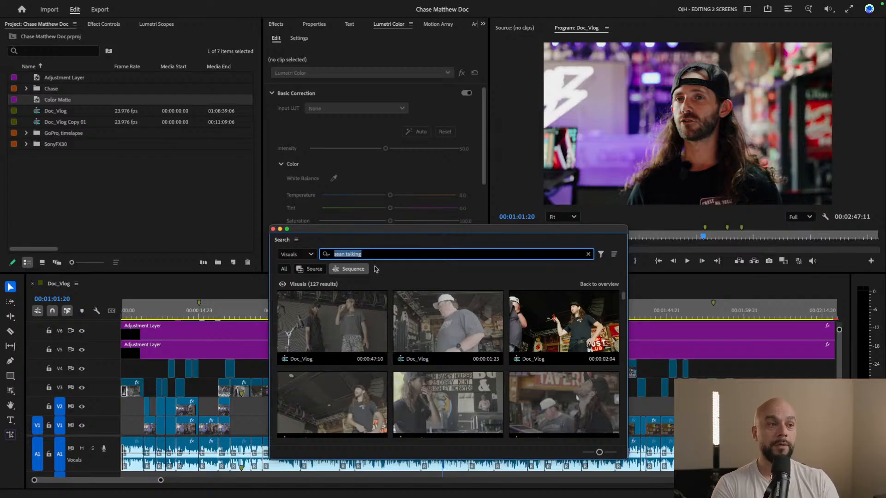
Close the Search window and move the Doc_Vlog playhead to 00:00:27:18
click(274, 230)
drag(317, 311, 267, 314)
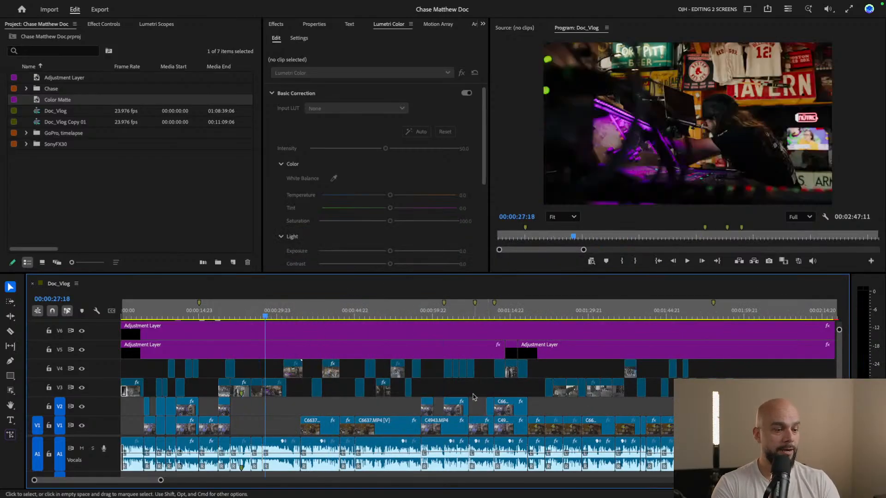
key(=)
key(=)
scroll(366, 387, left, 5)
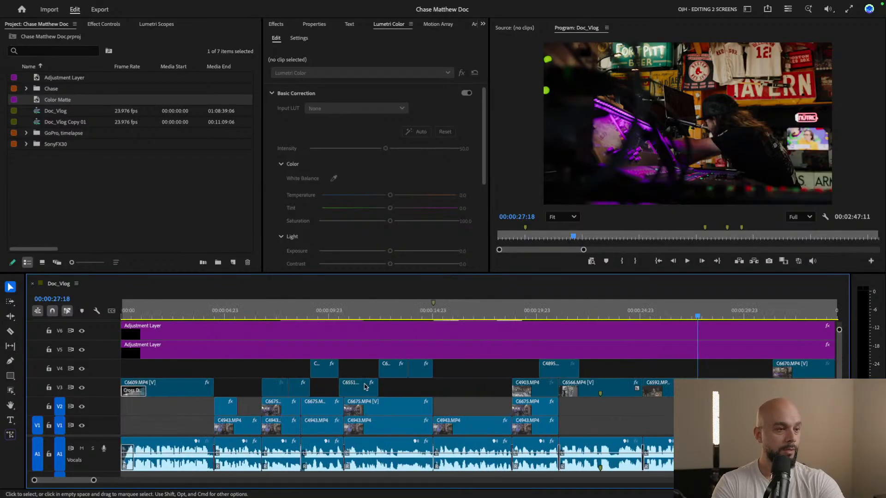
Preview the opening B-roll by scrubbing Doc_Vlog to 00:00:12:12, and hide the output of video tracks V4 and V3
click(245, 310)
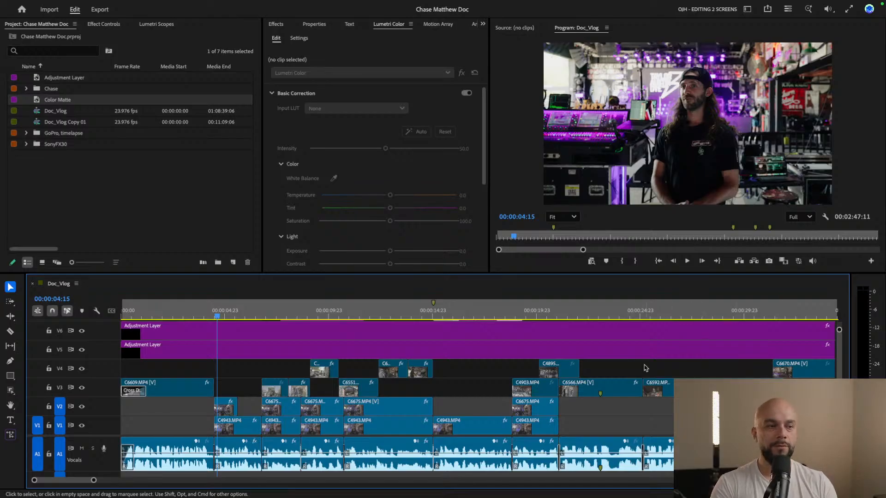
drag(217, 311, 380, 308)
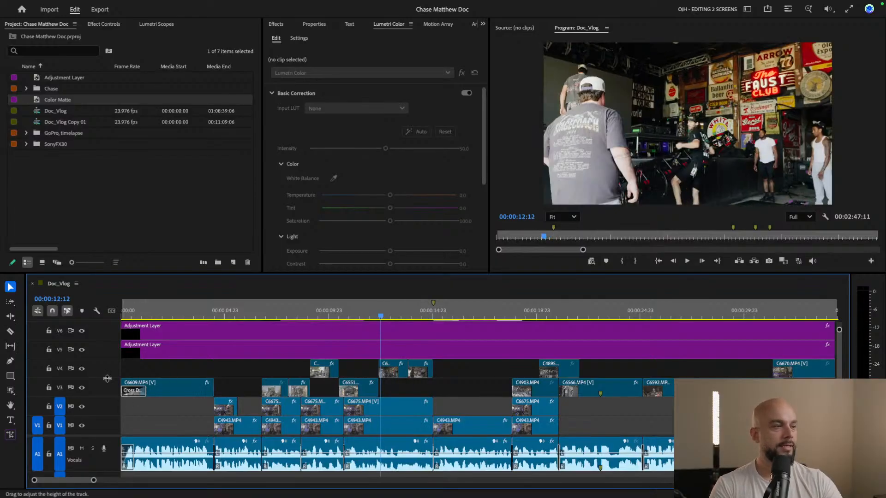
click(82, 368)
click(82, 387)
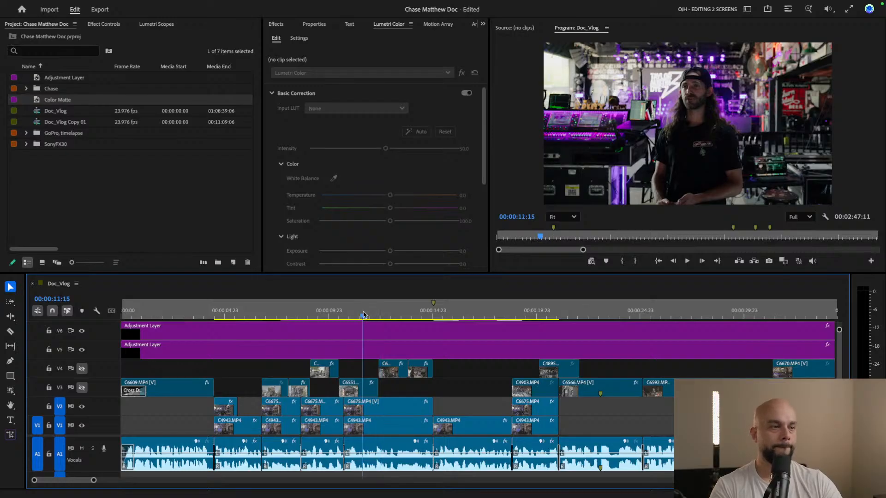
Play the uncovered interview from 00:00:11:15 to hear what is said, and return the playhead to 00:00:12:14
key(space)
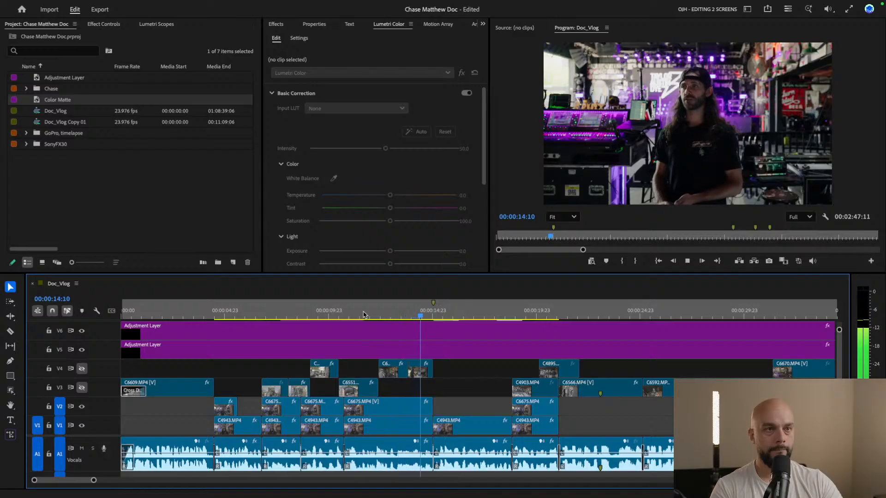
key(space)
click(383, 314)
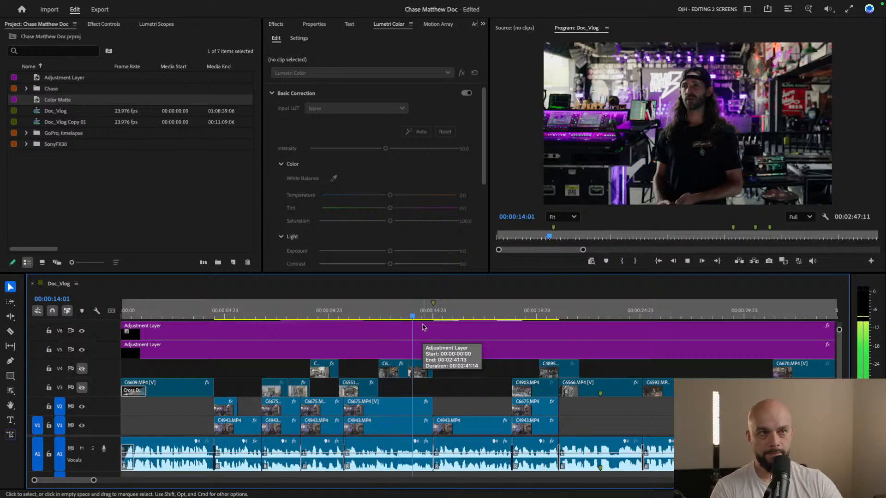
click(384, 316)
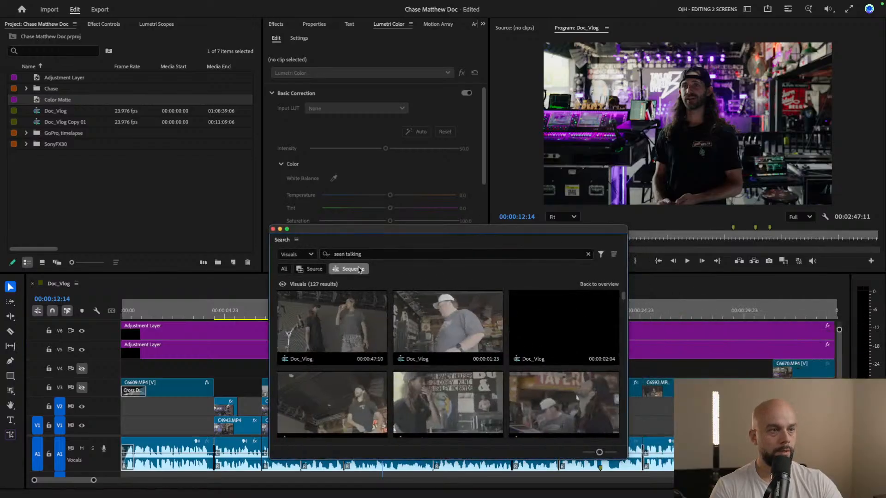
Reopen Search, search the visuals for "load in", trying "load in stage" along the way, and restrict the results to Source
drag(368, 255, 344, 255)
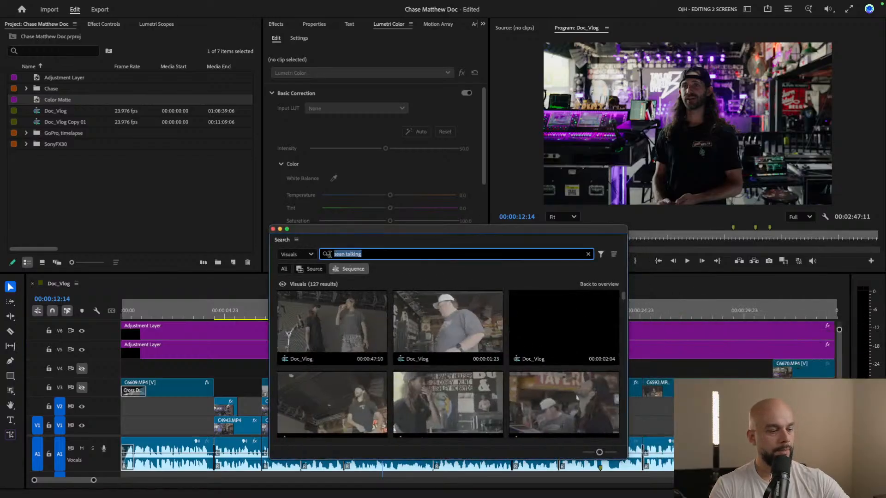
text(l)
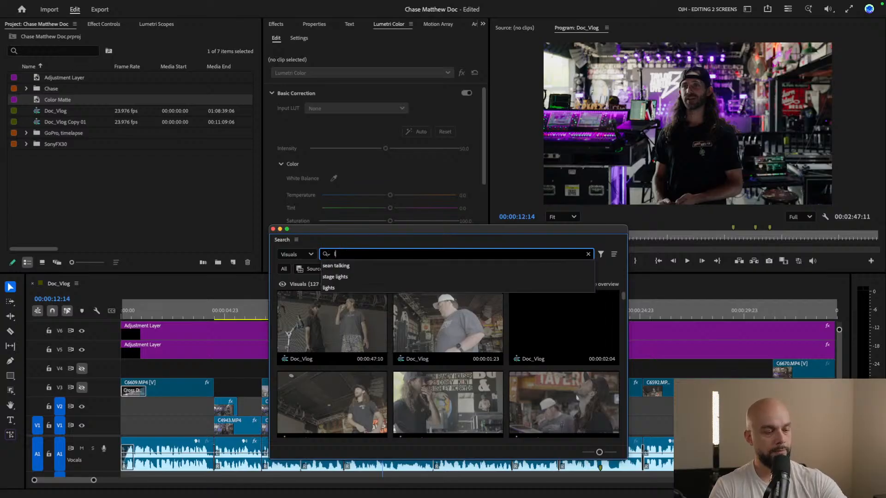
text(oad in )
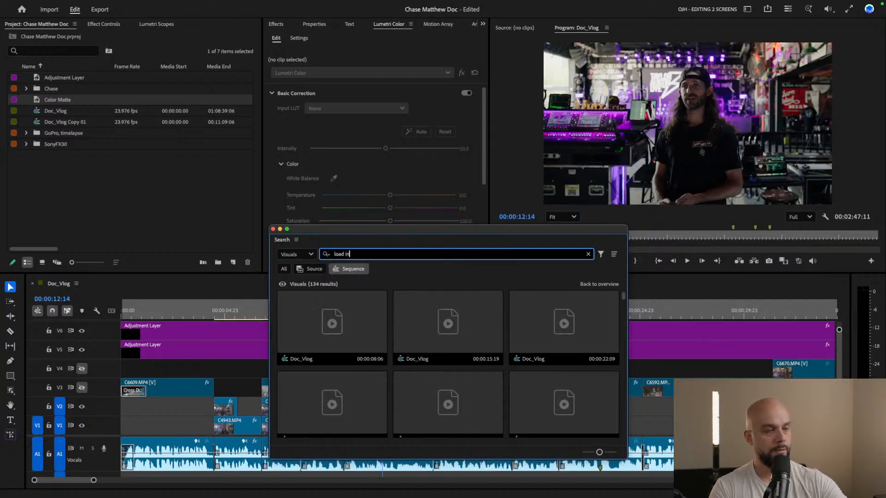
text(stage)
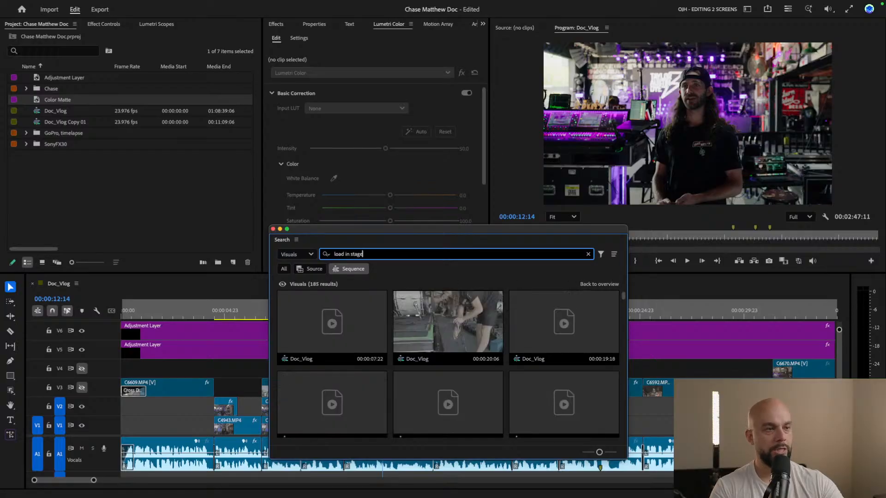
key(BackSpace)
key(BackSpace)
key(BackSpace)
key(BackSpace)
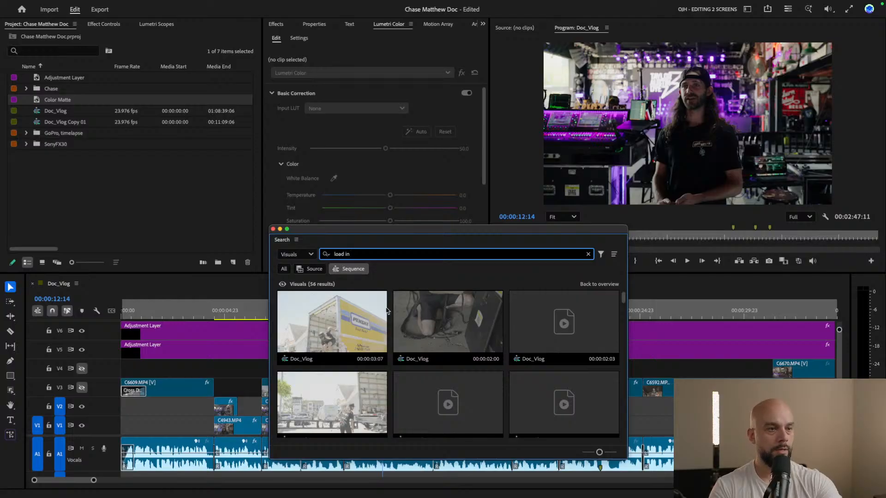
click(309, 270)
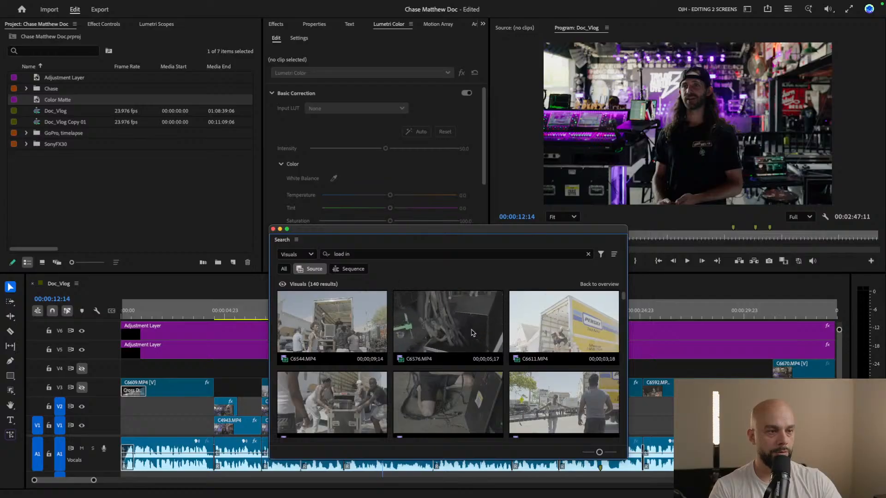
Browse the "load in" source clips for shots of the crew moving gear from the truck and setting up
scroll(598, 346, down, 2)
scroll(599, 346, down, 2)
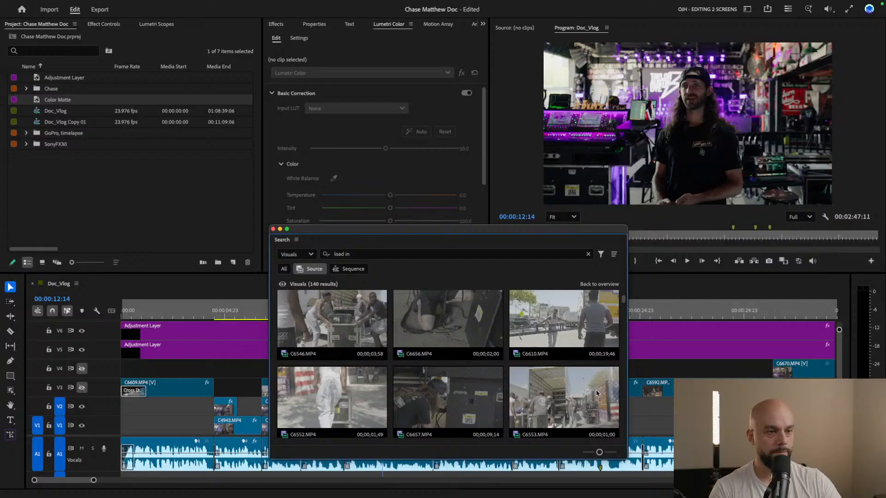
scroll(585, 388, down, 5)
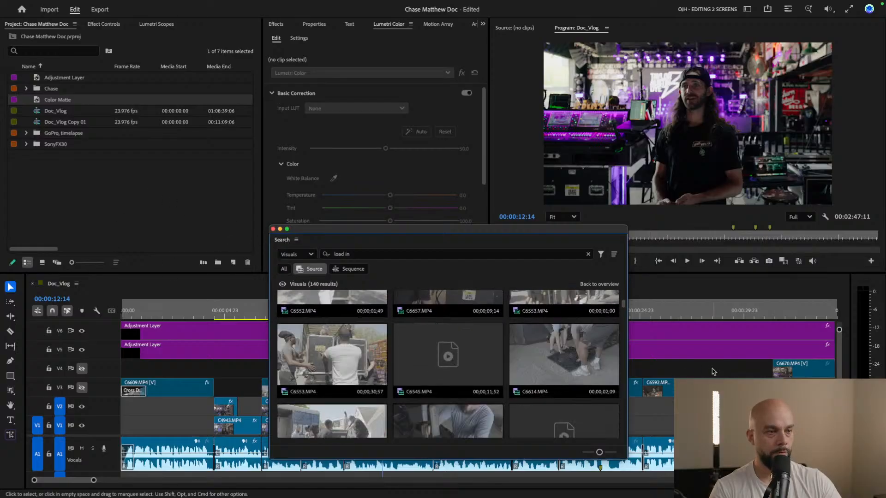
scroll(473, 363, down, 1)
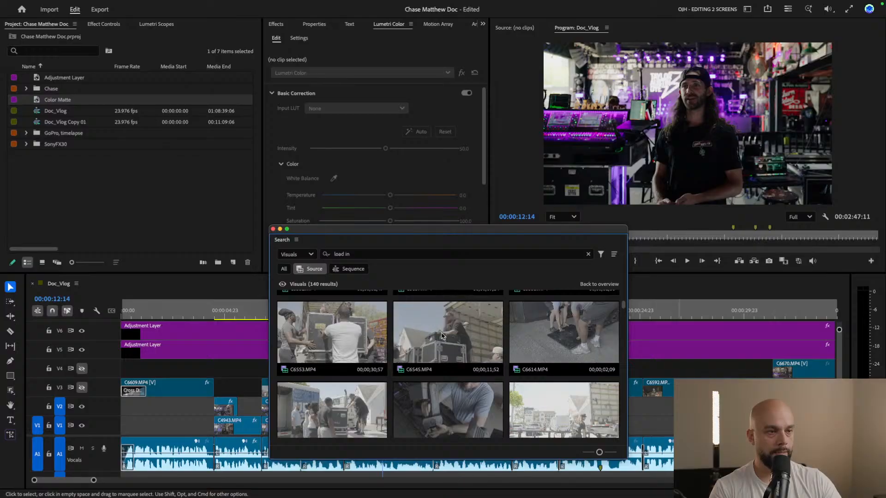
scroll(461, 364, down, 2)
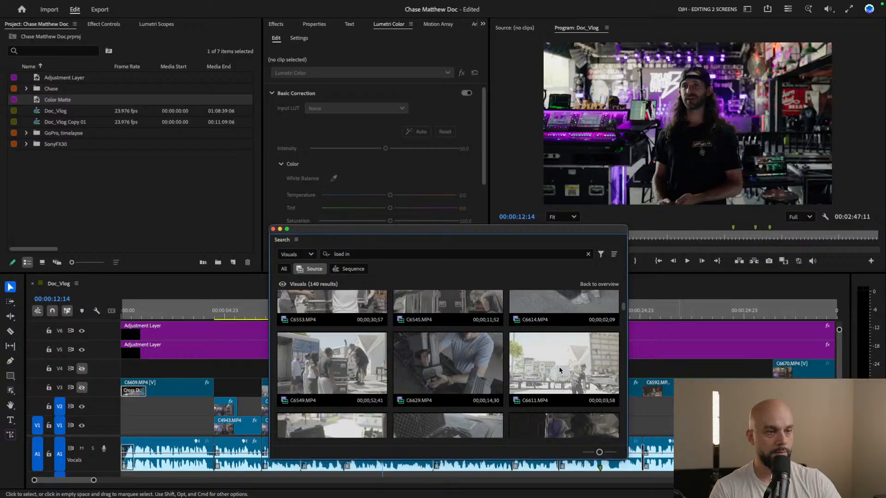
scroll(580, 366, down, 2)
scroll(580, 366, down, 4)
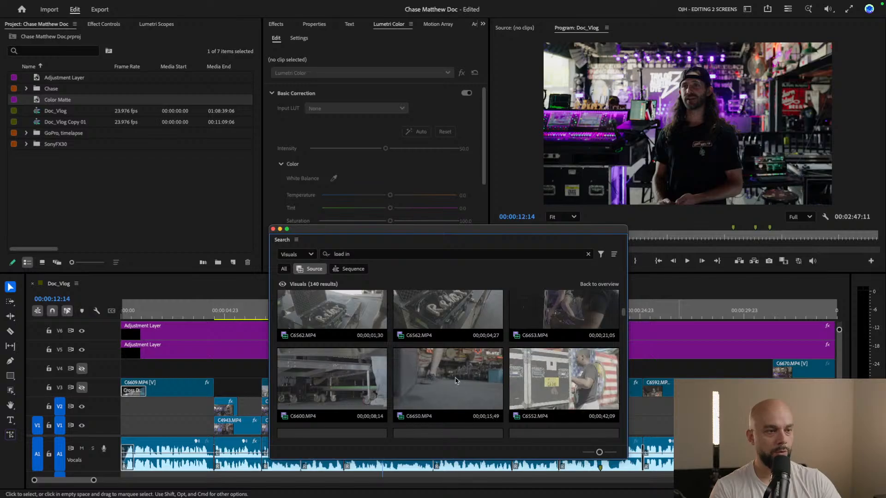
scroll(455, 381, down, 5)
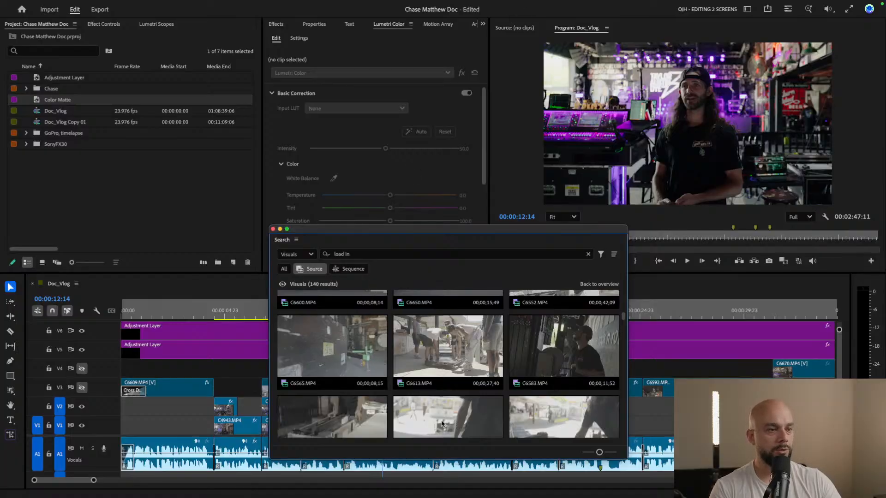
Minimize the Search window, play the interview from 00:00:07:10, and move the playhead to 00:00:16:12
click(218, 347)
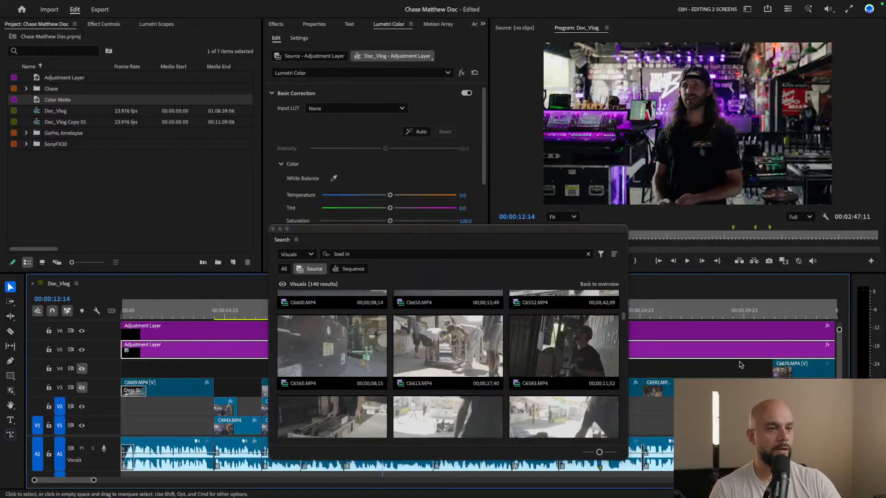
click(280, 230)
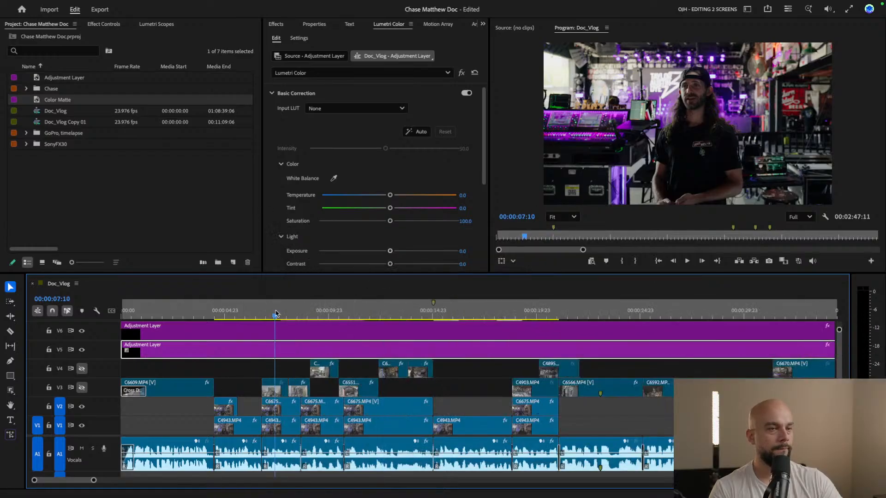
key(space)
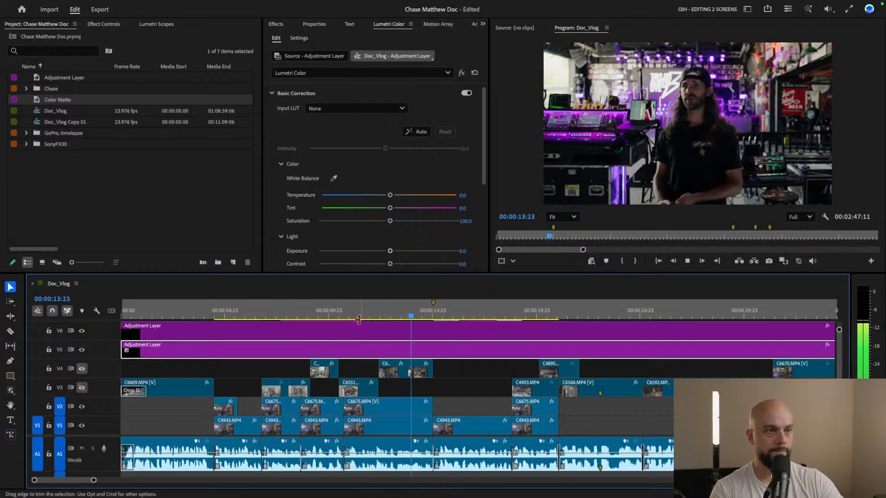
click(329, 317)
click(465, 318)
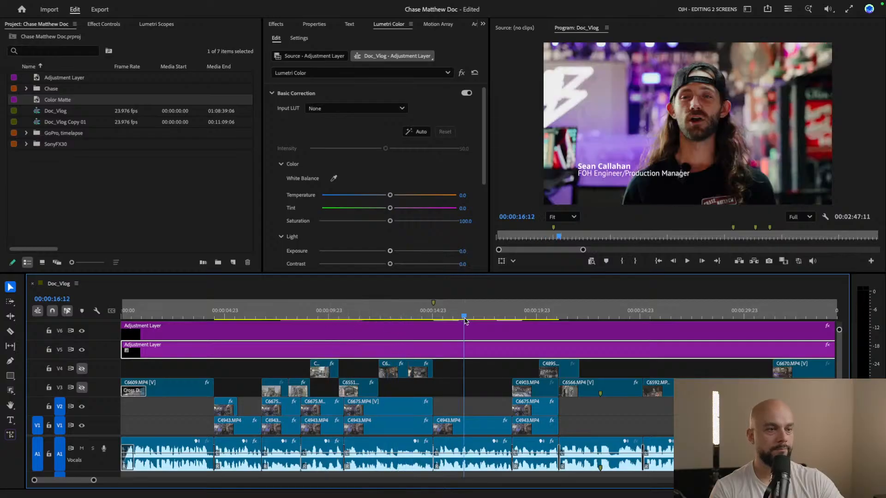
Play Doc_Vlog from 00:00:16:12, skip ahead to the C6637.MP4 interview section, and stop playback at 00:00:39:18
key(space)
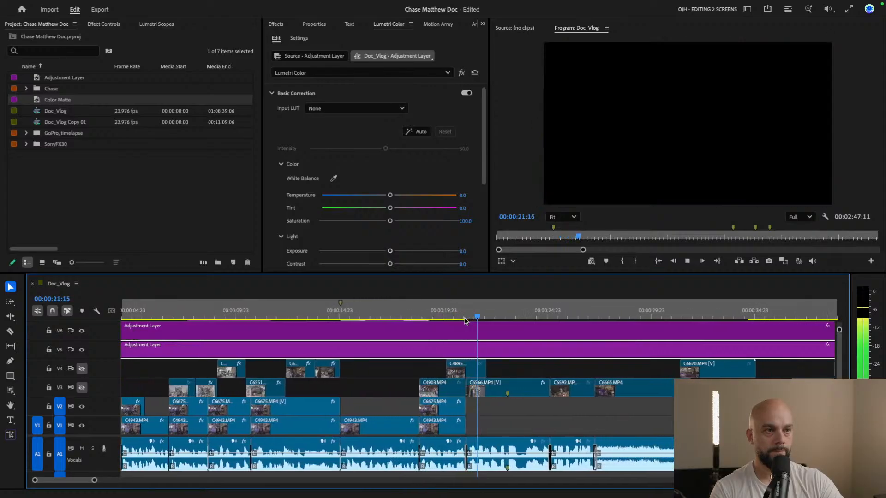
key(space)
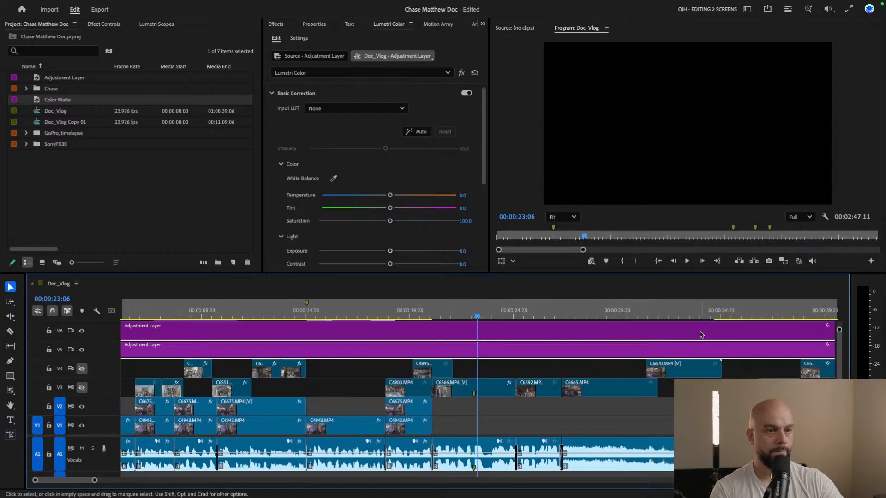
scroll(600, 342, right, 5)
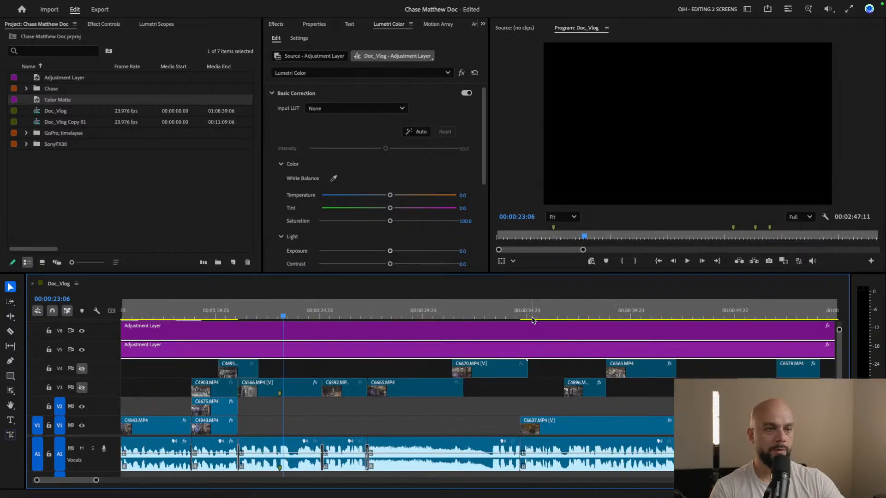
key(space)
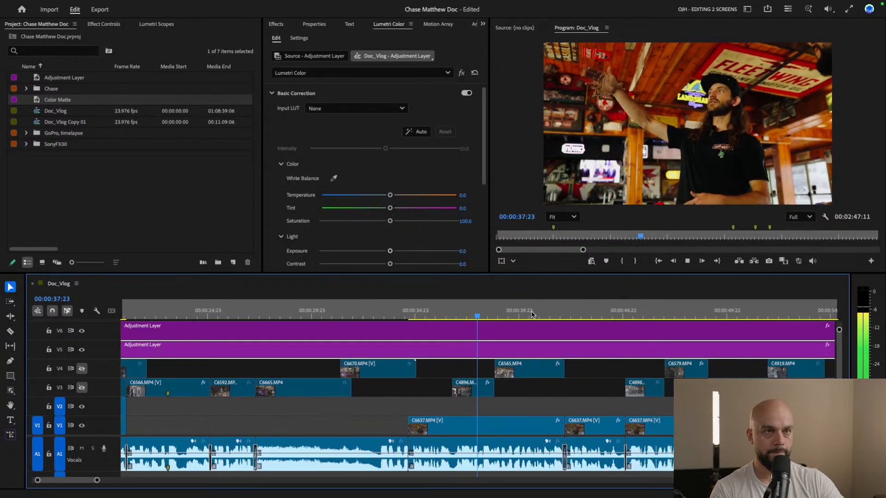
key(space)
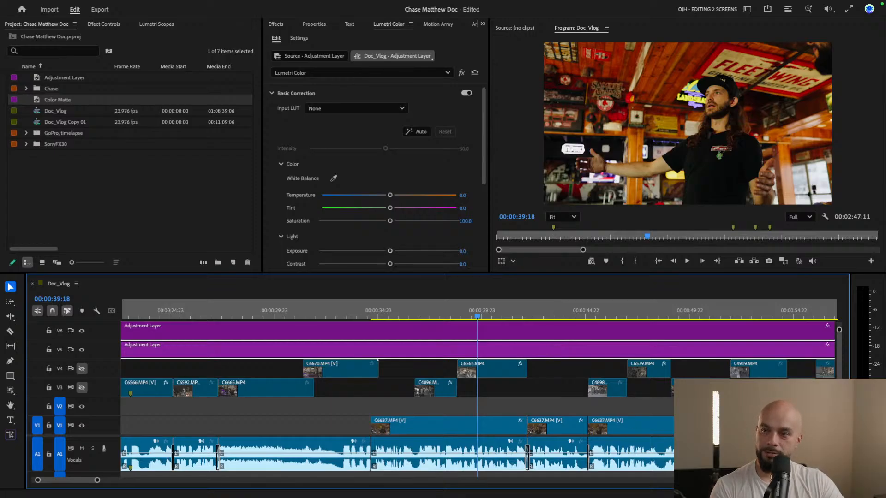
Restore the Search window, replace the query with "risers stairs", and browse the matching source clips
click(803, 489)
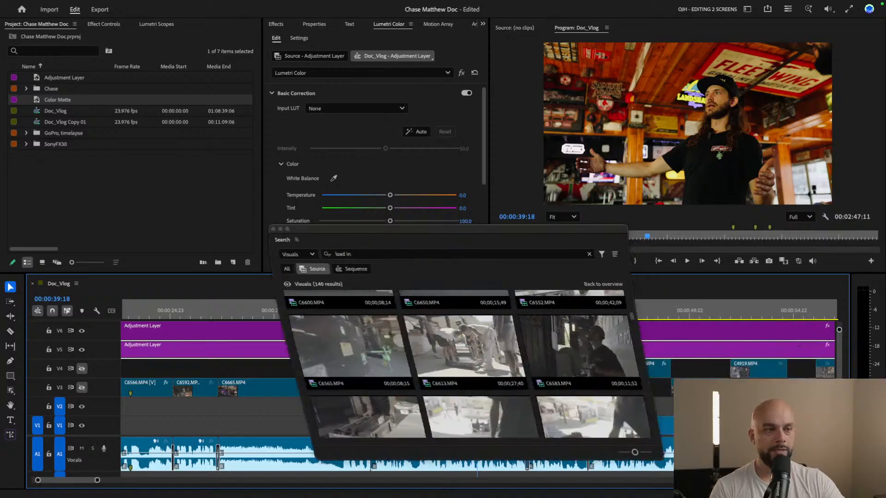
click(362, 253)
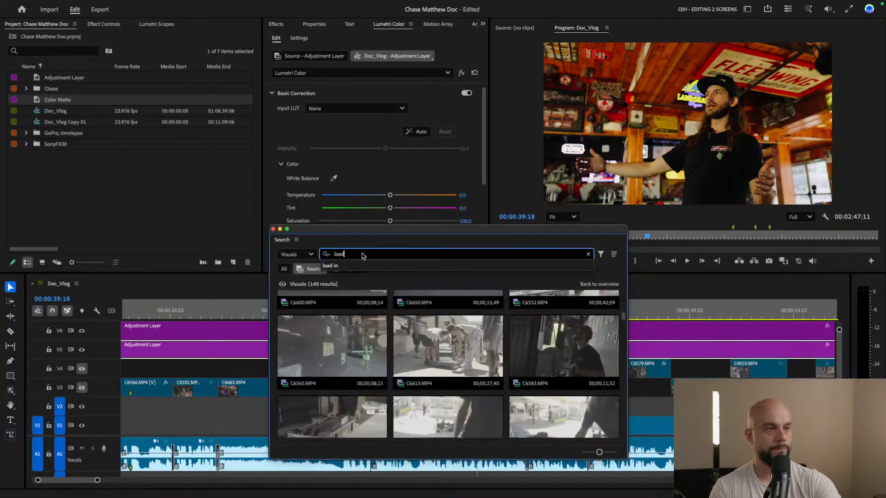
key(BackSpace)
key(BackSpace)
key(BackSpace)
key(BackSpace)
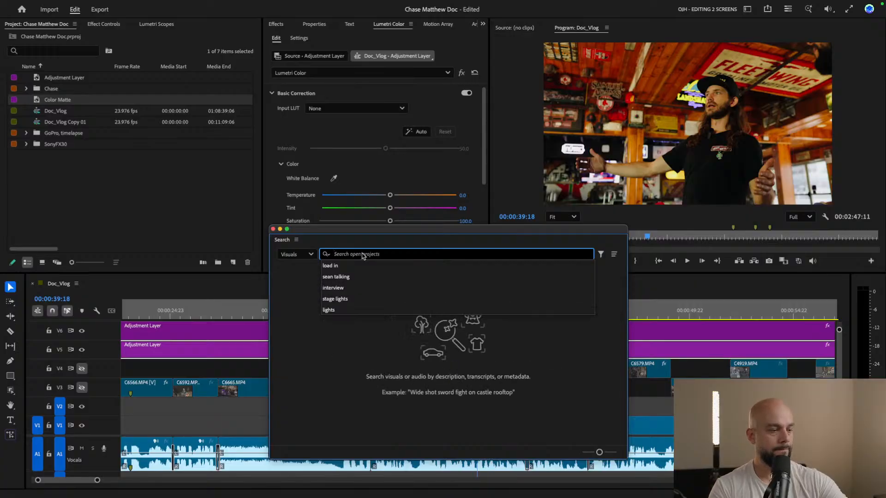
text(risers)
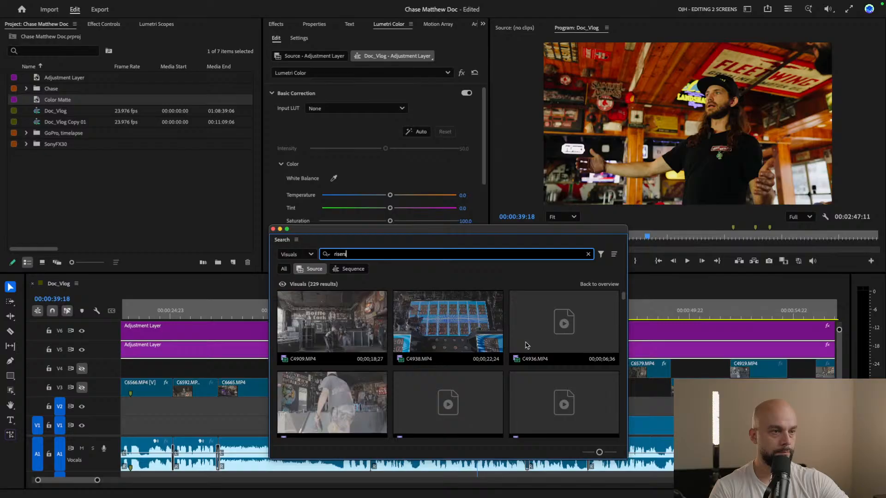
text(sta)
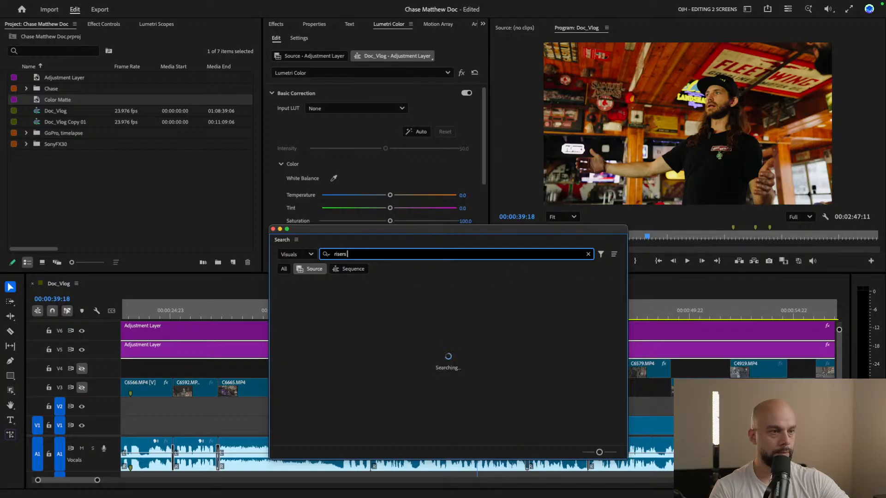
text(irs)
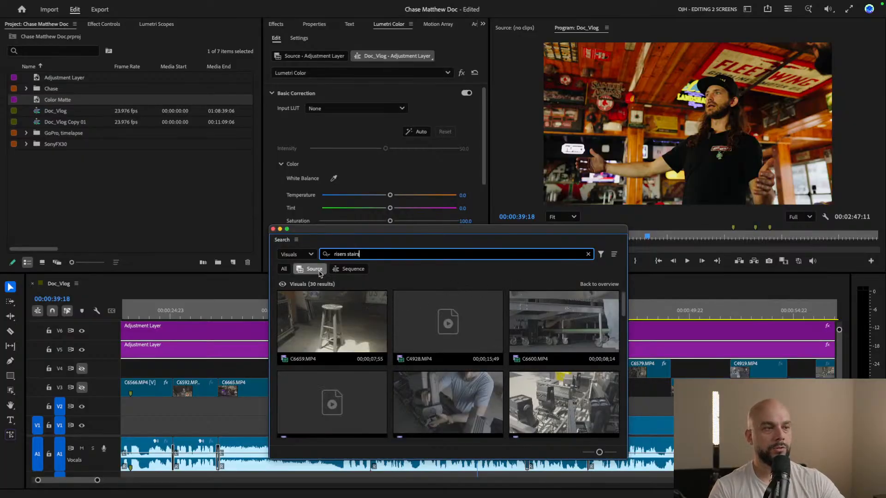
drag(624, 300, 624, 299)
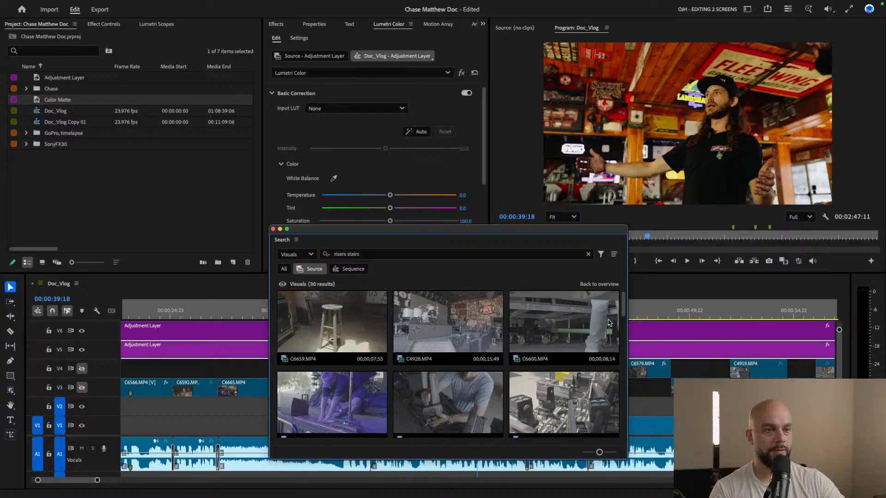
scroll(326, 379, down, 3)
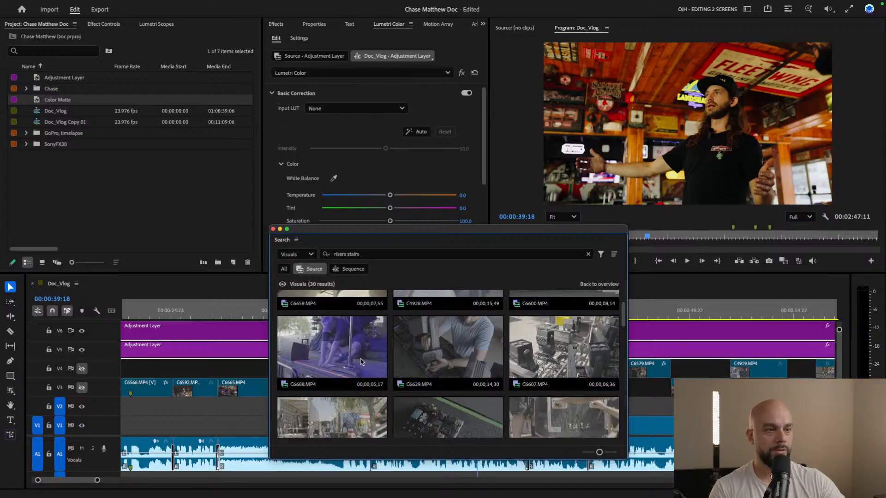
Browse the "risers stairs" source clips for shots of risers, ramps and stage setup, and return to the first matches
scroll(507, 351, up, 1)
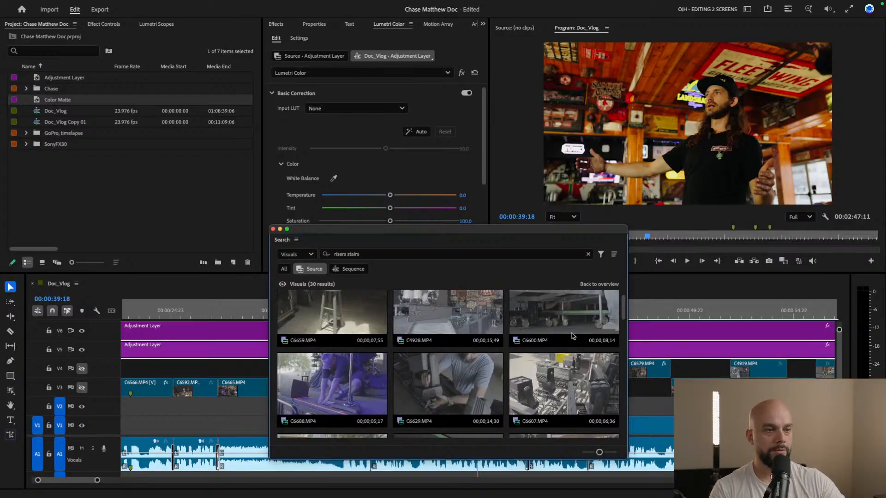
scroll(567, 343, down, 2)
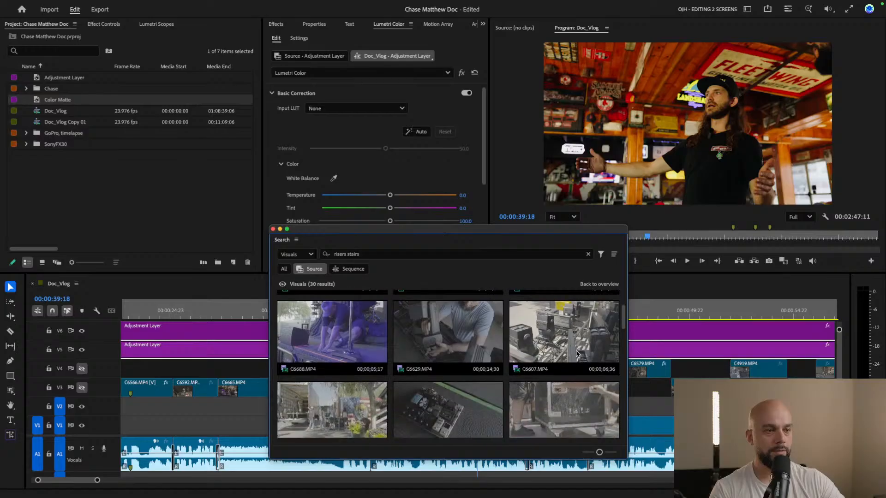
scroll(323, 343, down, 6)
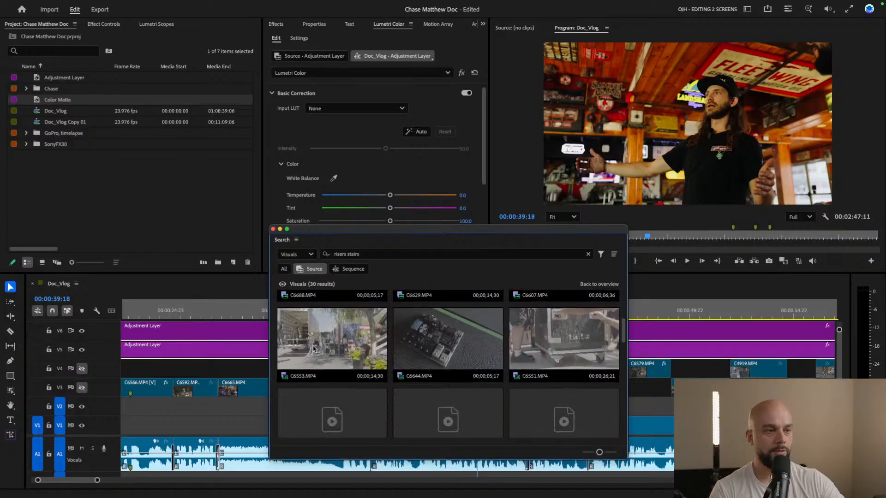
scroll(489, 358, down, 3)
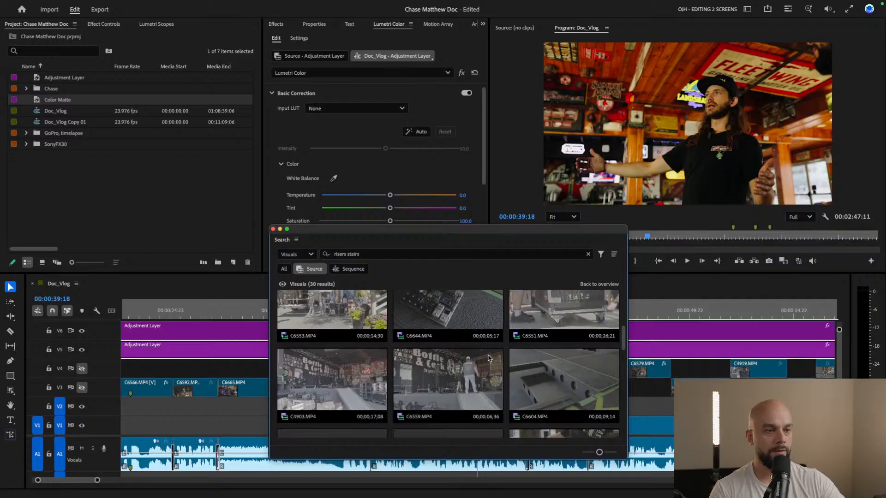
scroll(490, 358, down, 2)
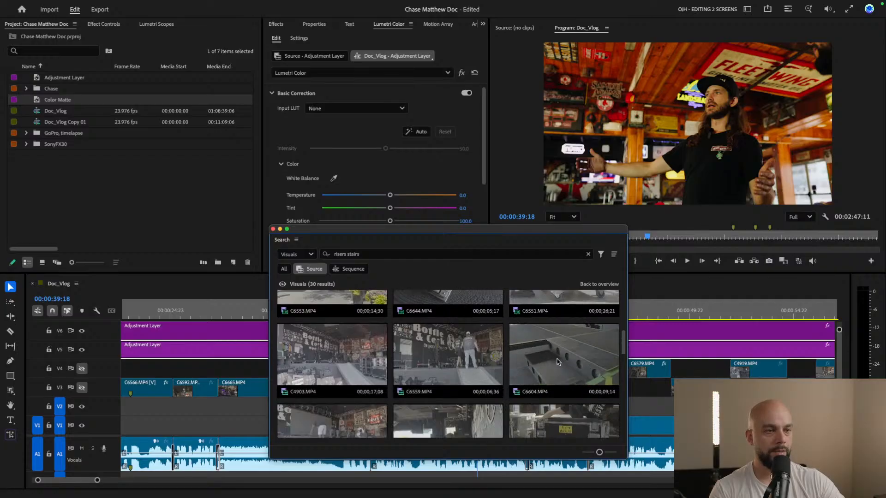
scroll(517, 369, down, 6)
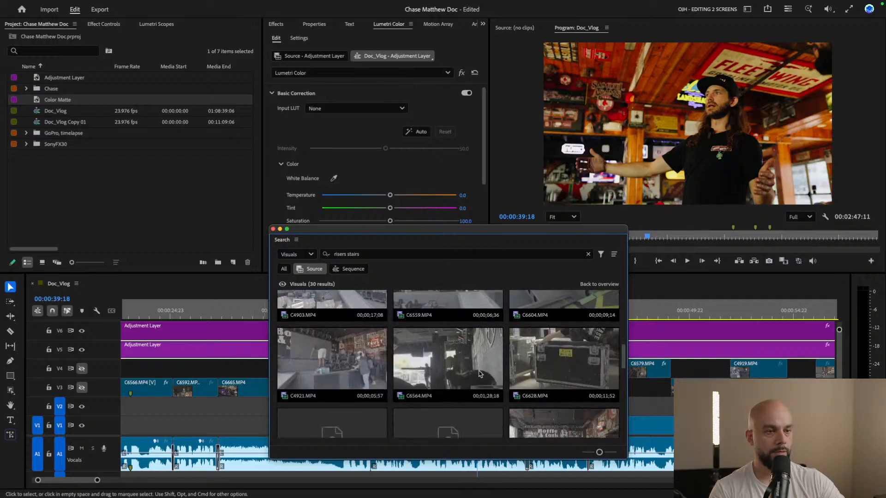
scroll(480, 374, down, 8)
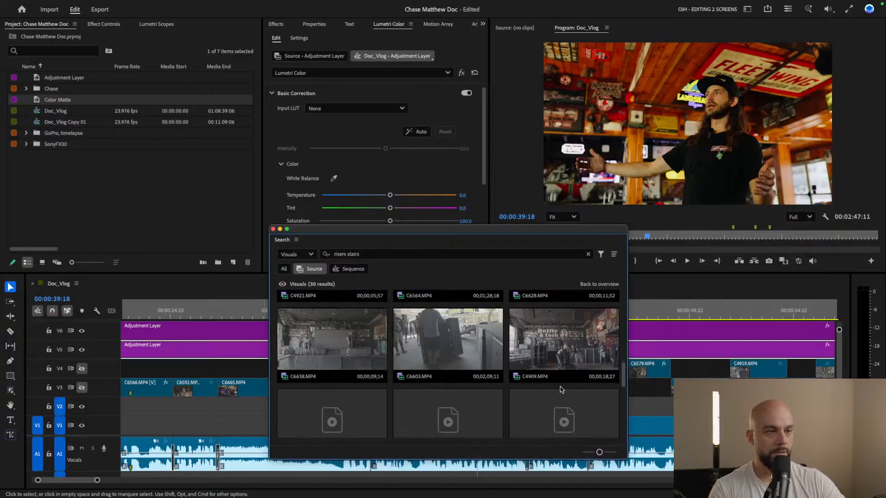
scroll(561, 390, down, 3)
scroll(561, 389, up, 3)
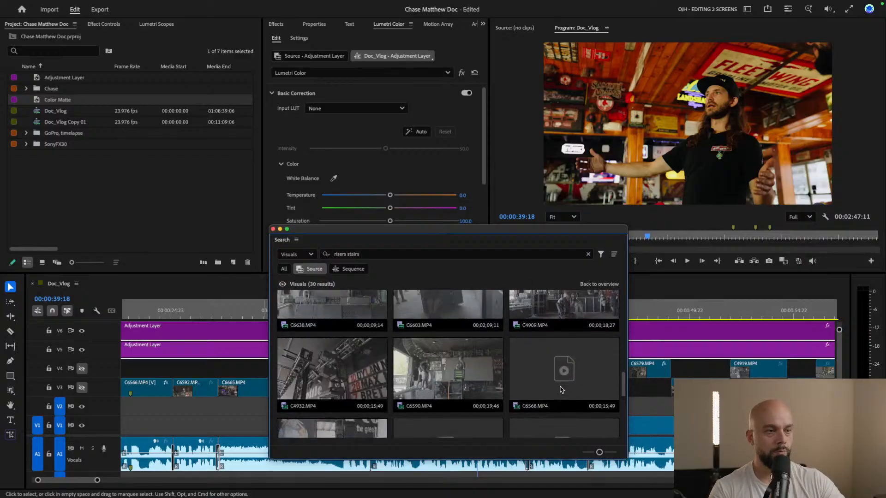
scroll(657, 399, up, 2)
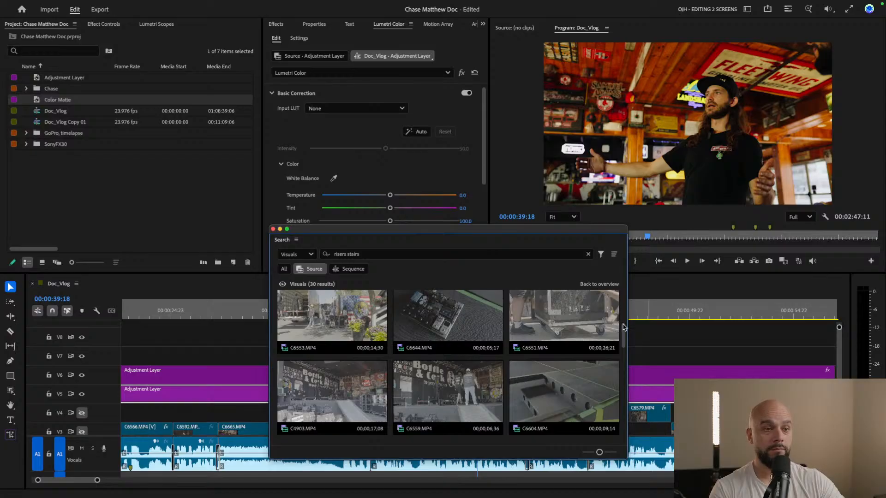
drag(623, 341, 627, 271)
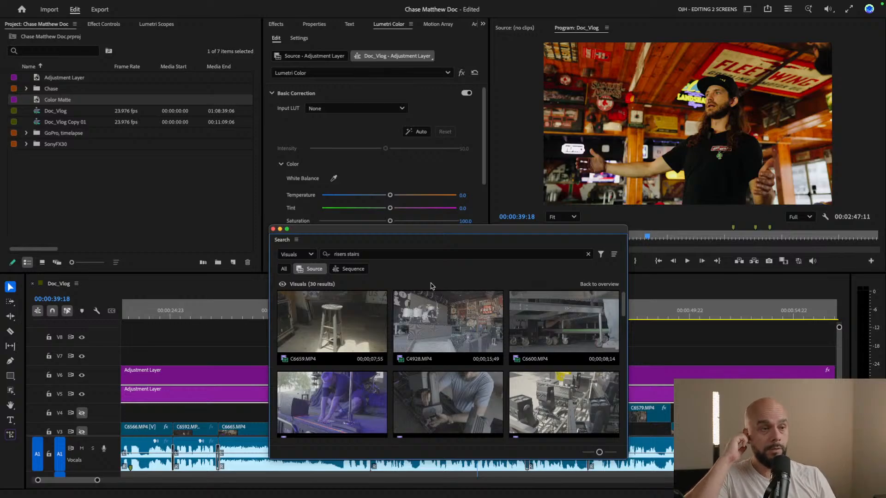
View the available search categories without changing the Visuals setting, and minimize the Search window
click(650, 329)
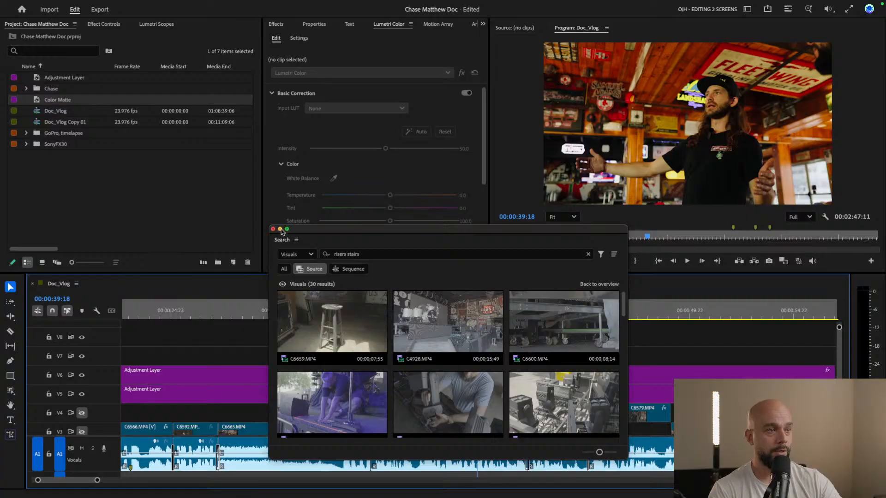
click(313, 255)
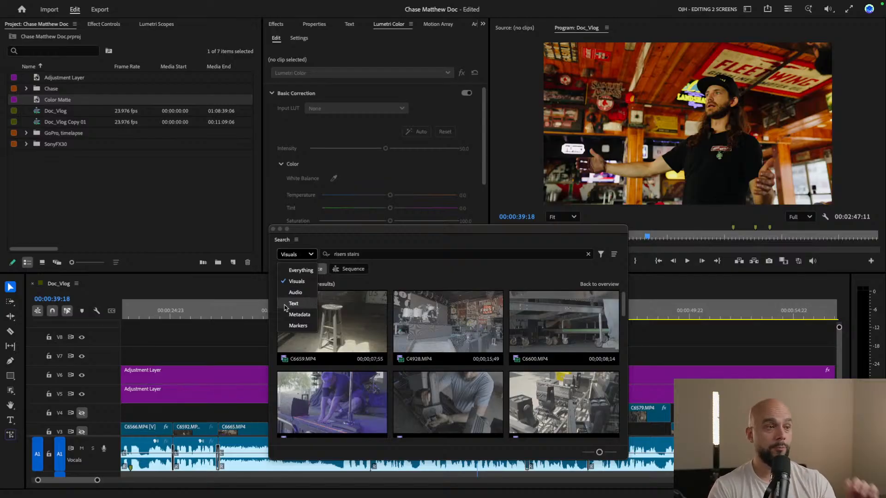
click(253, 280)
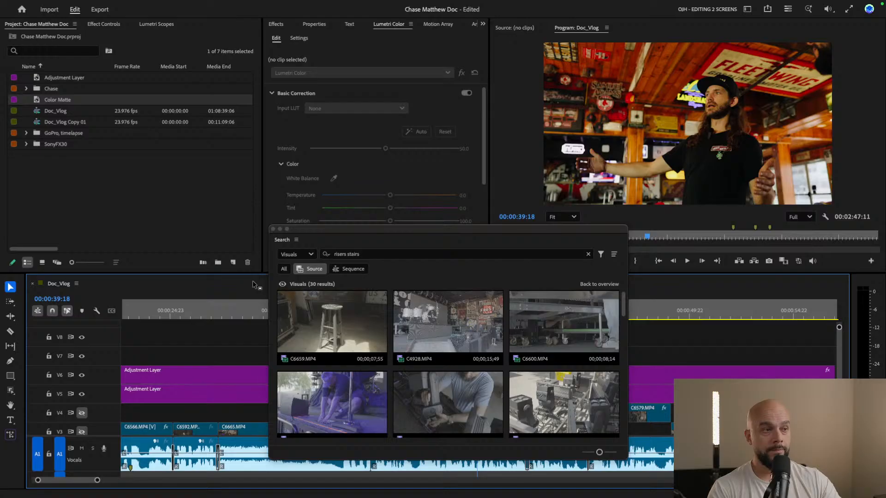
click(280, 228)
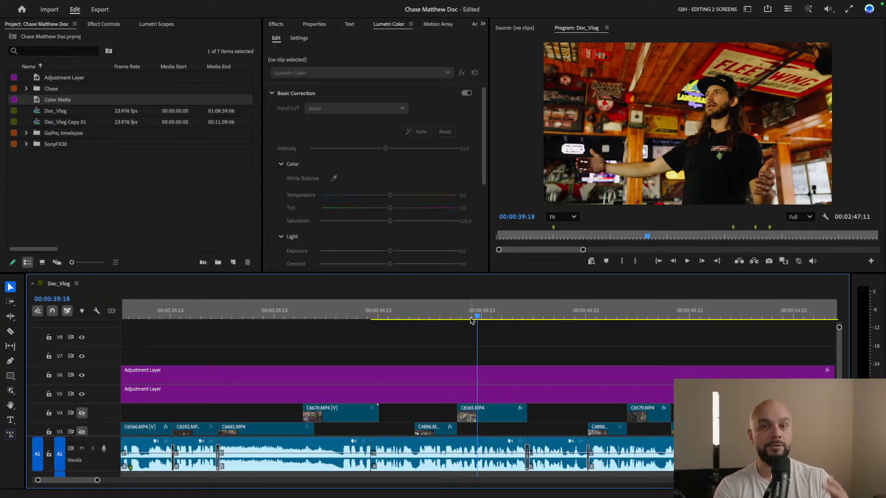
Play Doc_Vlog from 00:00:42:15, skipping ahead into the C4943.MP4 interview, and park the playhead at 00:01:00:14
scroll(537, 358, down, 2)
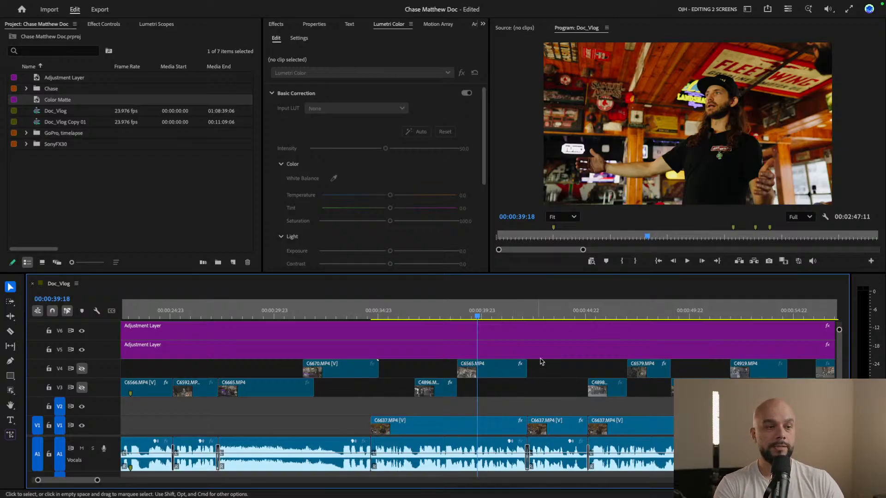
drag(517, 315, 538, 315)
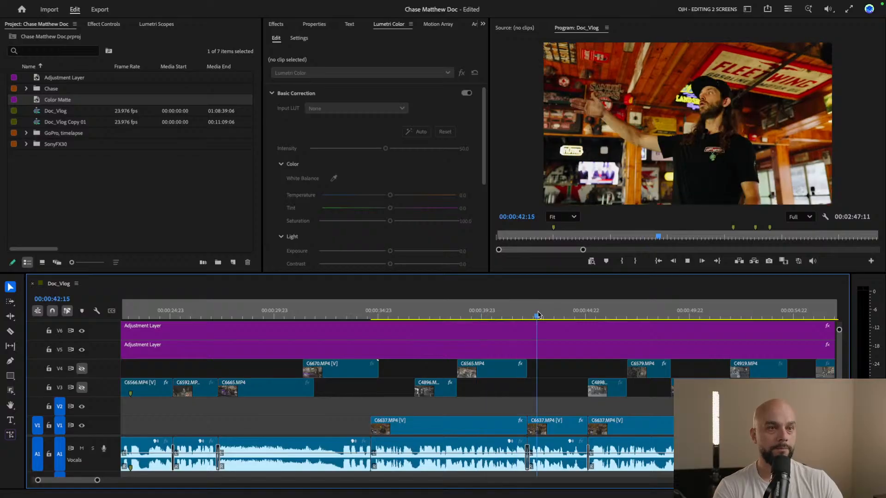
key(space)
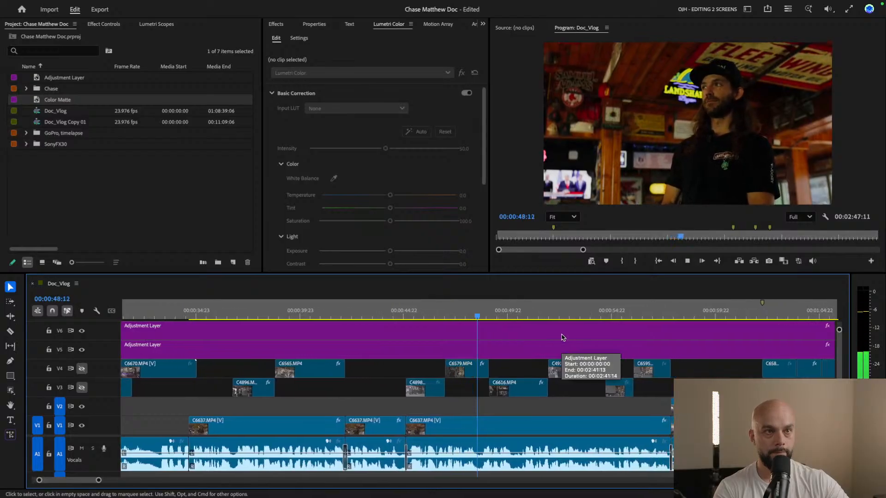
click(547, 314)
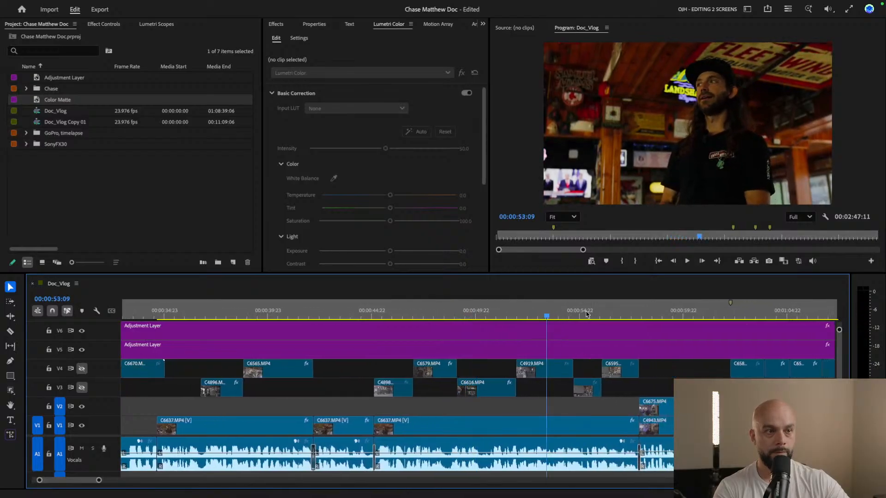
click(612, 316)
key(space)
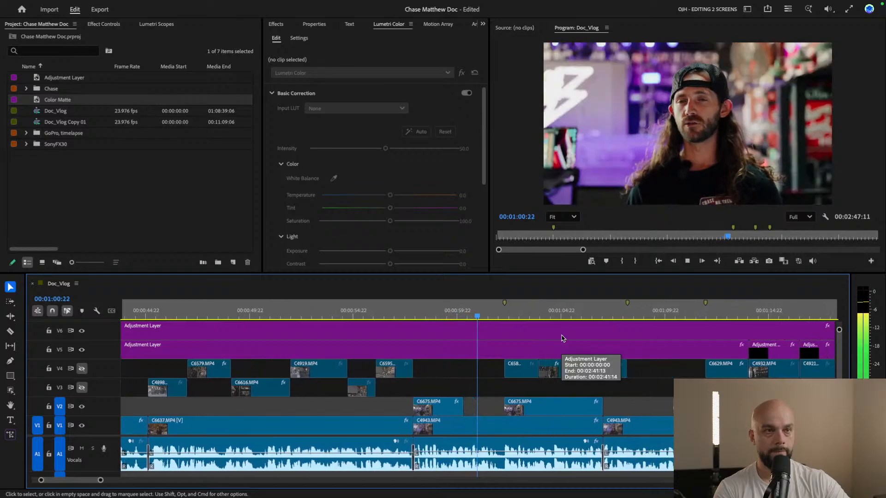
key(space)
click(441, 313)
click(453, 314)
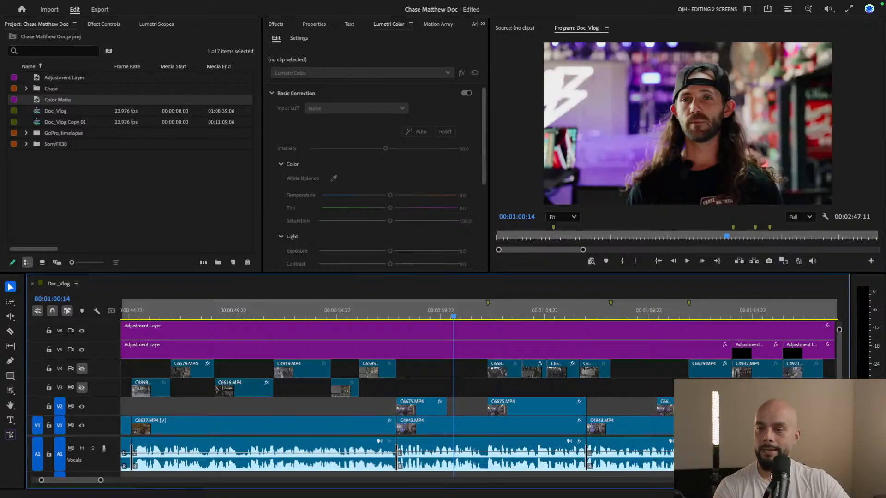
Restore the Search window, replace the query with "LED", and browse the matching source clips
key(super+shift+f)
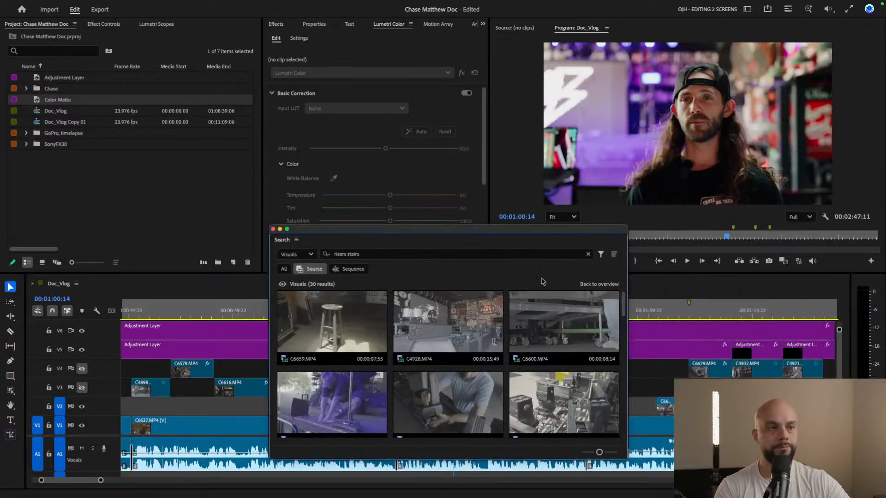
drag(400, 258, 328, 256)
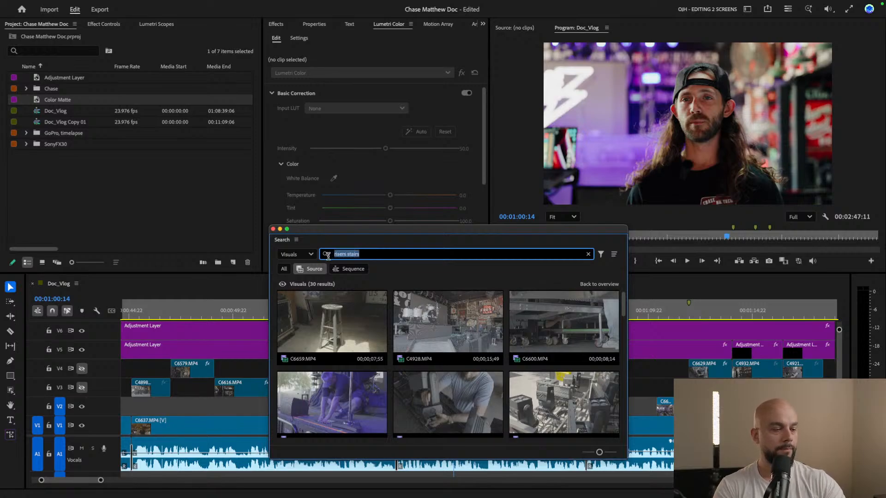
text(l)
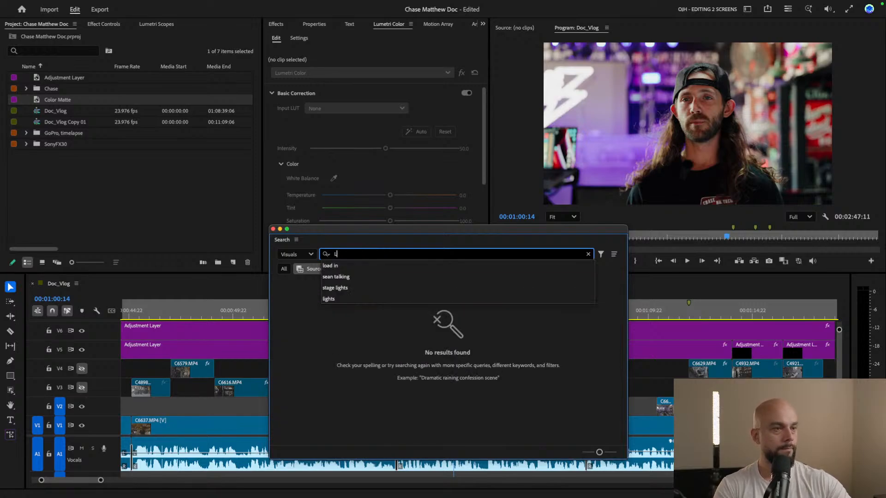
text(ED)
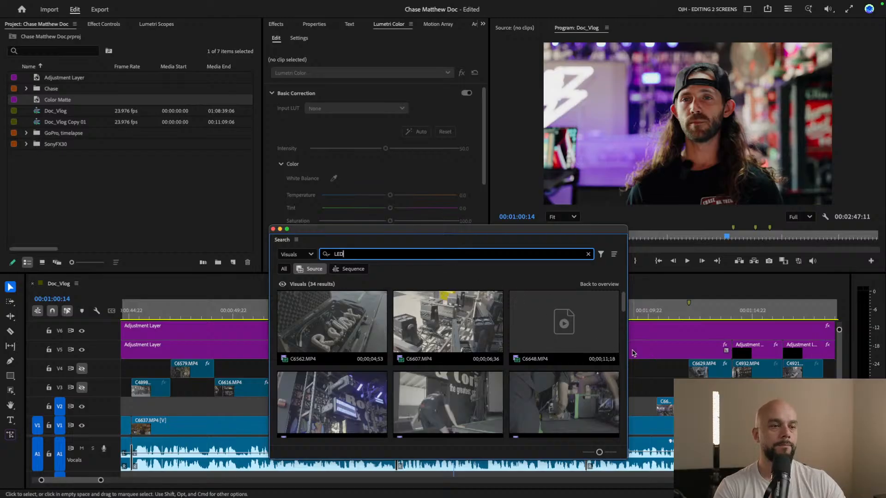
drag(624, 296, 628, 351)
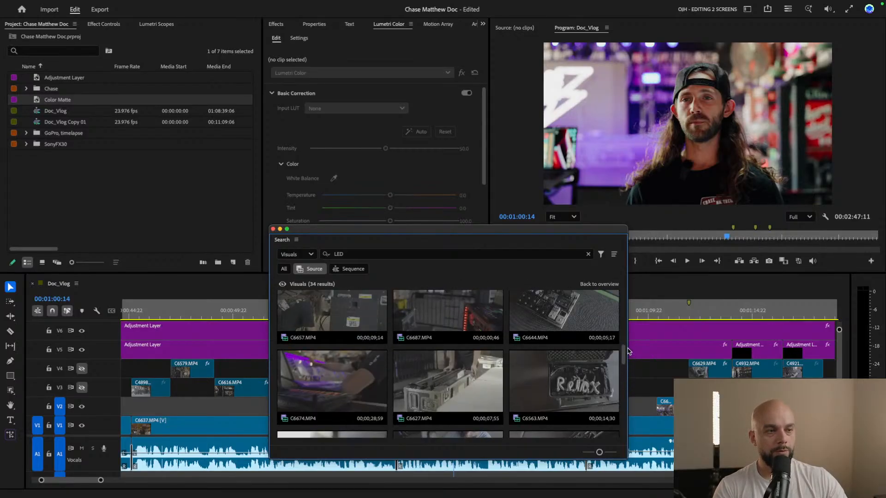
Refine the query to "LED panel" and browse the source clips for shots of the LED wall being set up
click(390, 254)
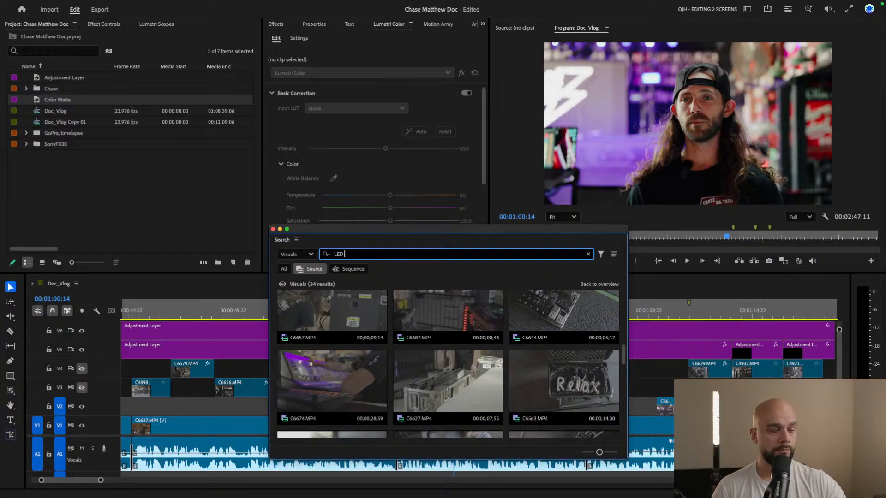
text(anel)
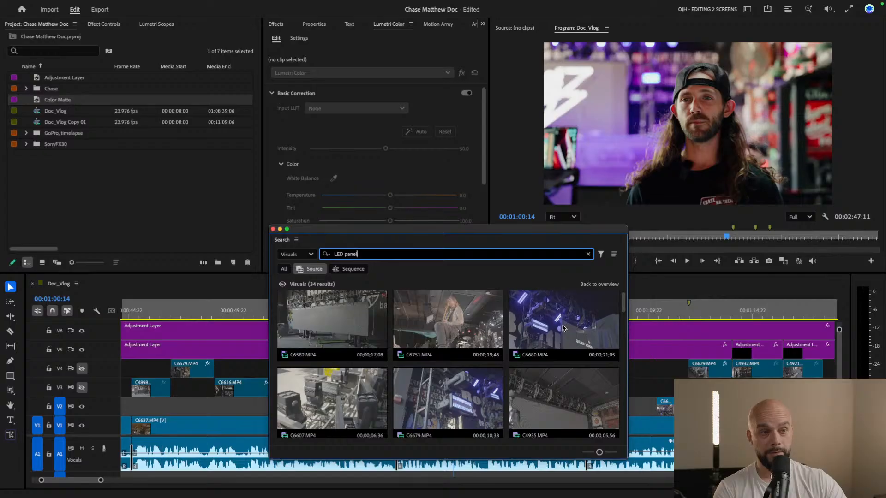
scroll(551, 349, down, 1)
scroll(530, 365, down, 1)
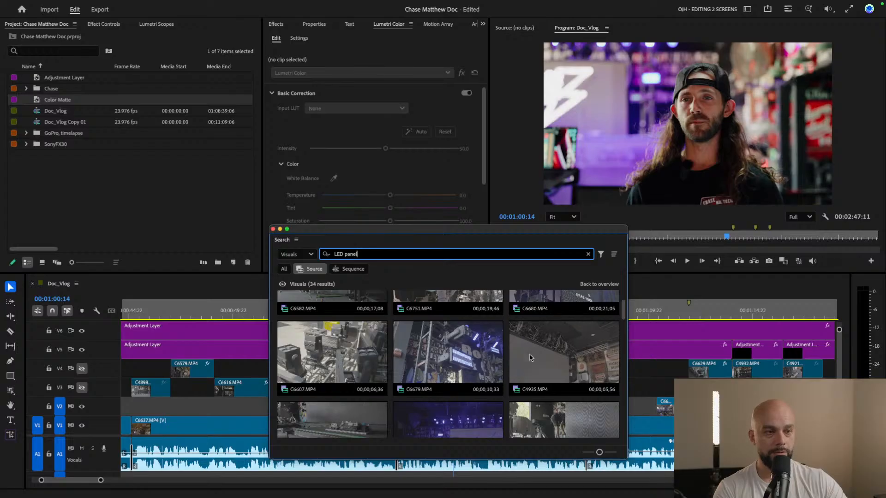
scroll(558, 362, down, 3)
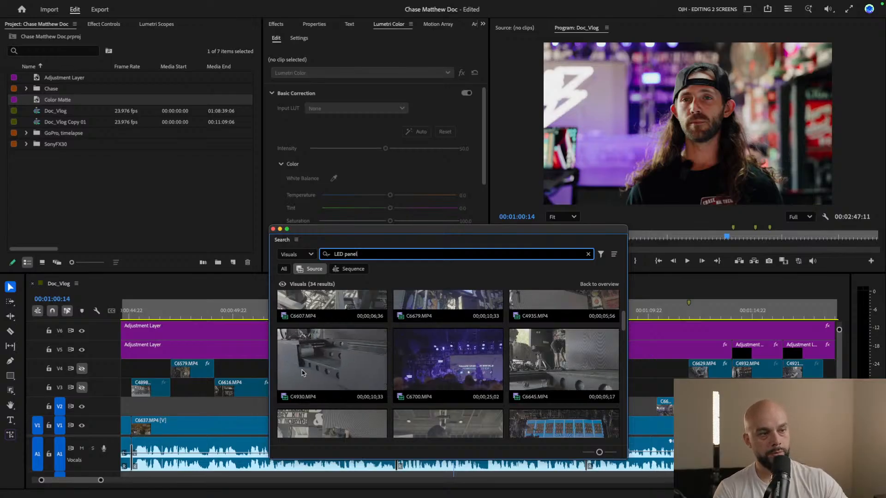
scroll(341, 379, down, 2)
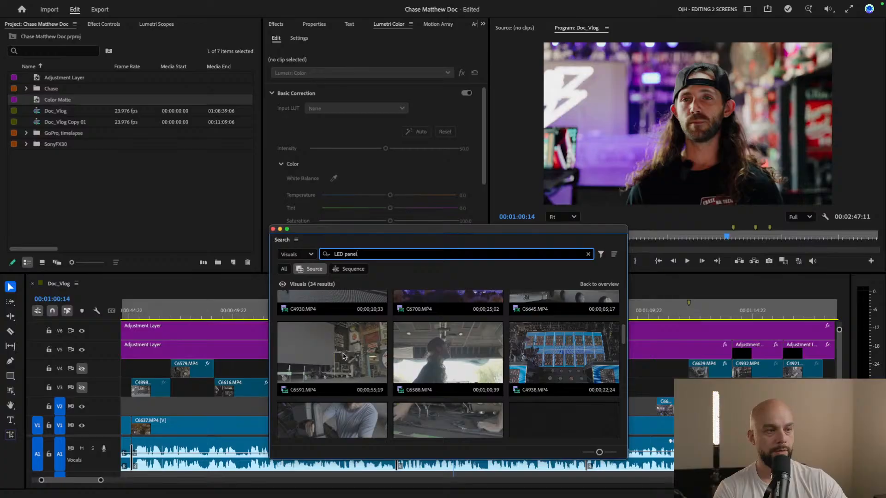
scroll(424, 361, down, 2)
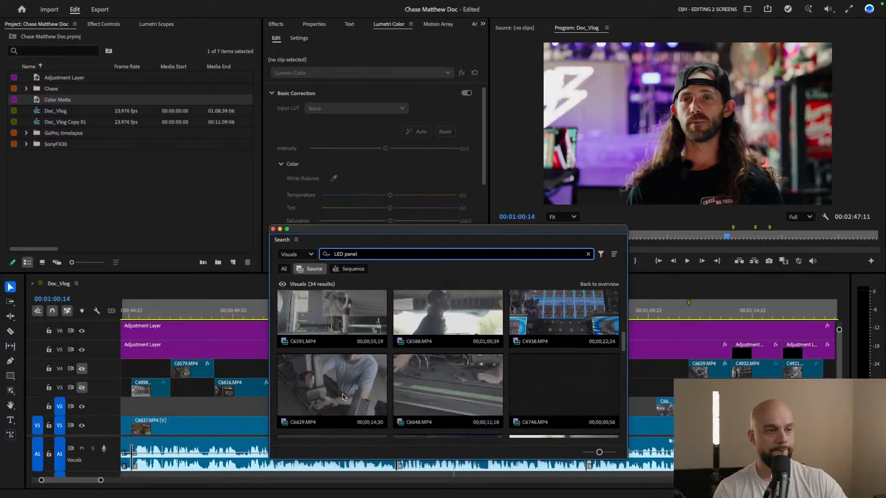
scroll(413, 383, up, 2)
scroll(408, 374, up, 5)
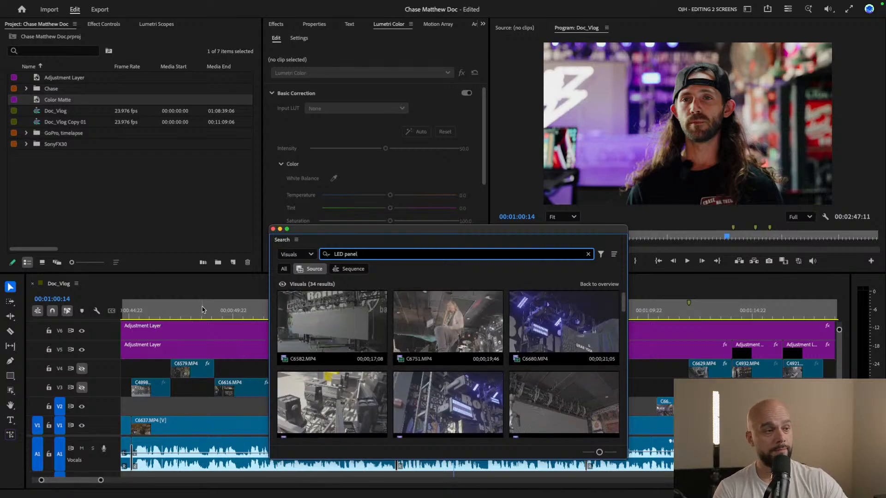
Minimize the Search window and reopen it
click(235, 335)
click(235, 350)
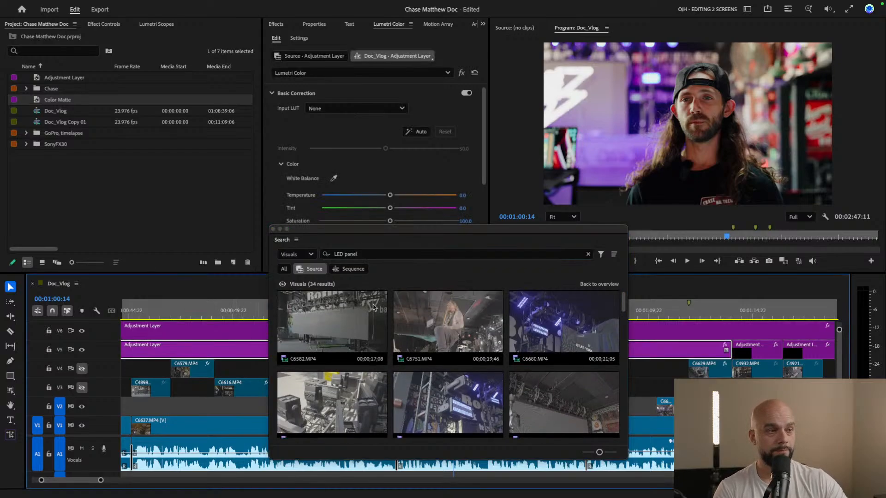
click(280, 229)
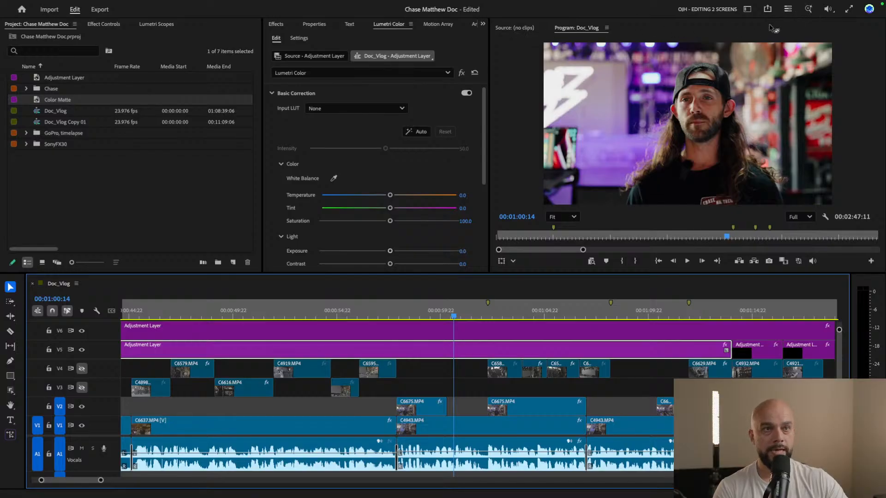
click(808, 10)
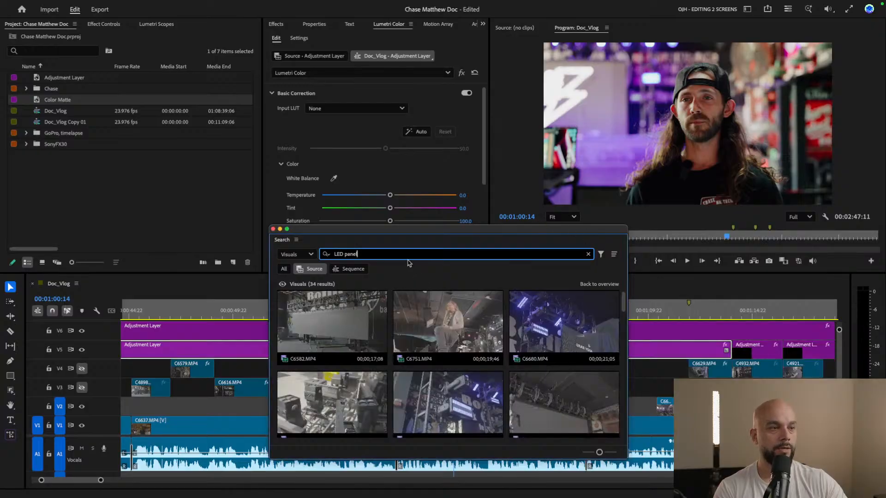
Clear the "LED panel" query from the visual search
click(588, 255)
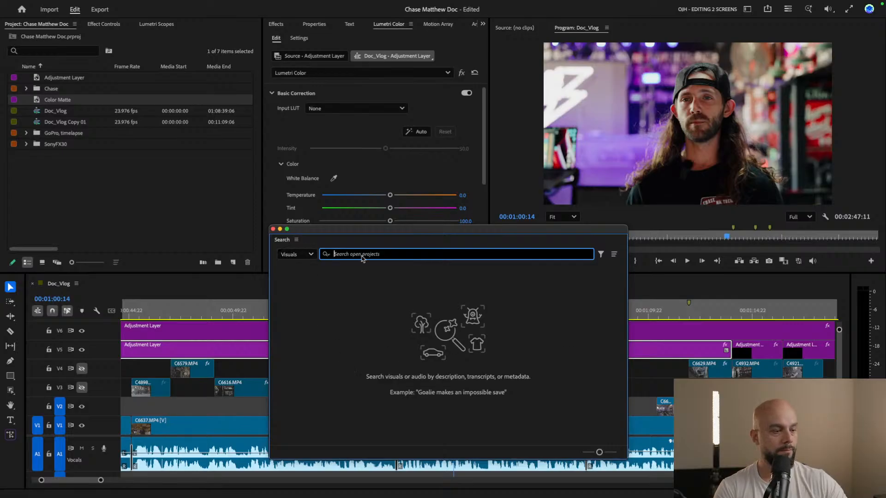
text(pa)
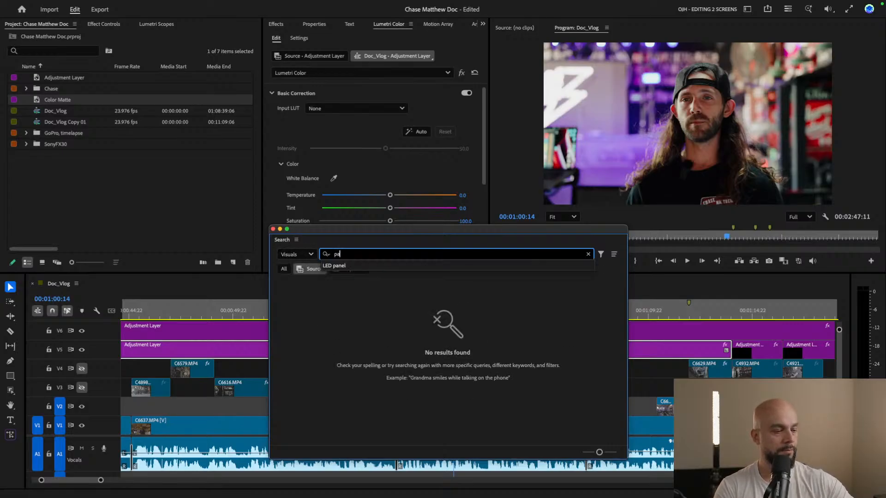
text(nb)
key(BackSpace)
key(BackSpace)
key(BackSpace)
key(BackSpace)
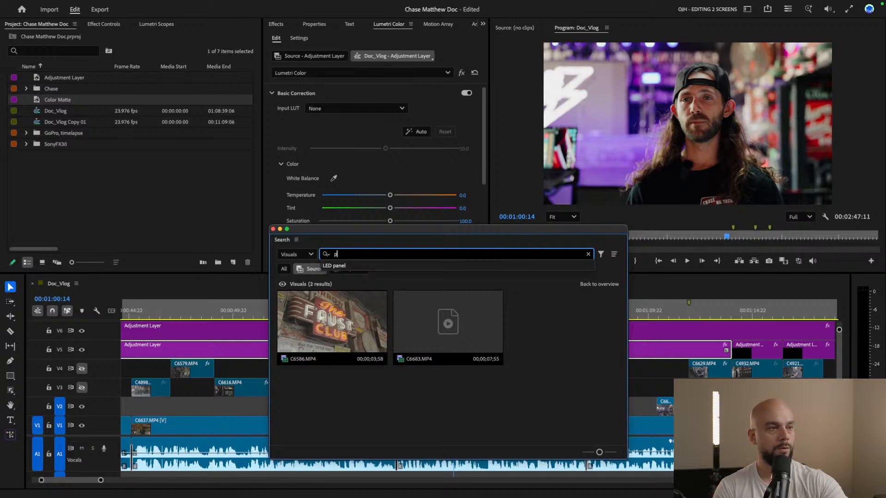
Search the source clips' visuals for "crowd cheer" and browse the matching shots of the audience
text(crowd)
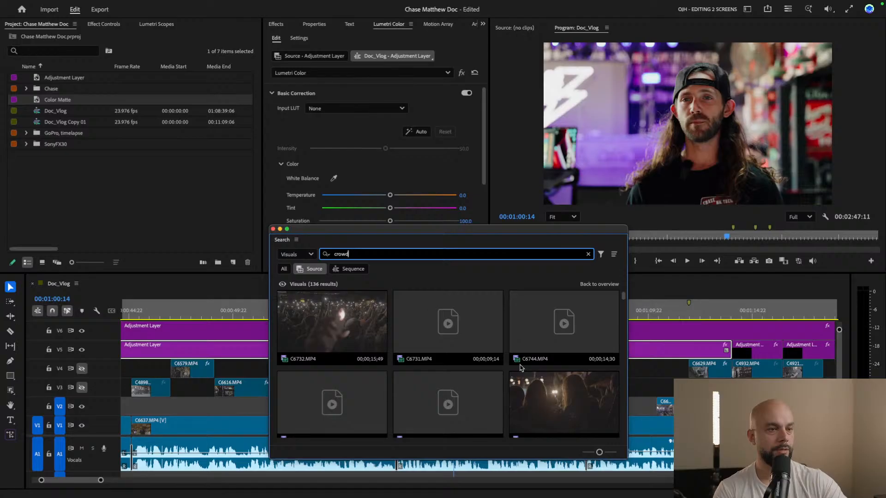
text( chh)
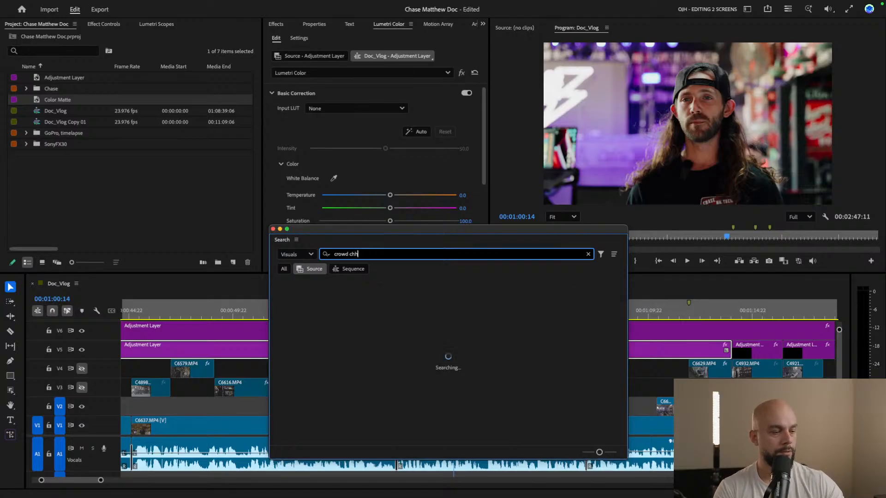
text(eer)
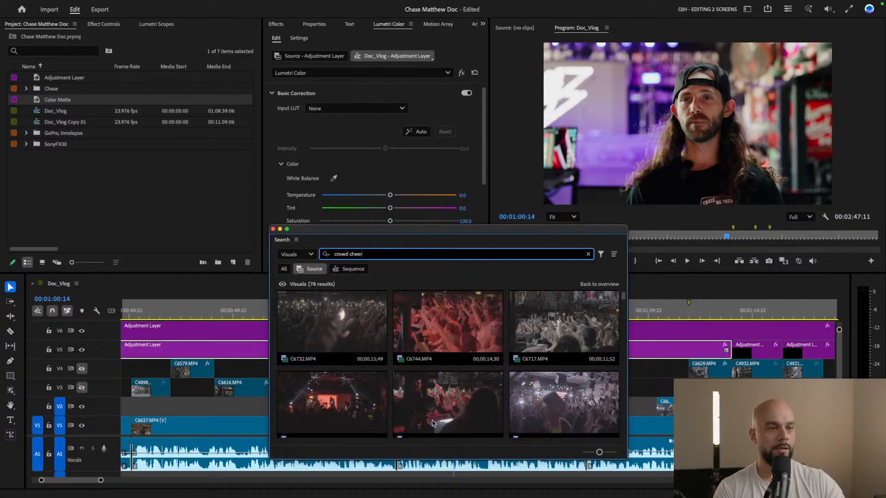
scroll(471, 393, down, 2)
scroll(471, 392, down, 2)
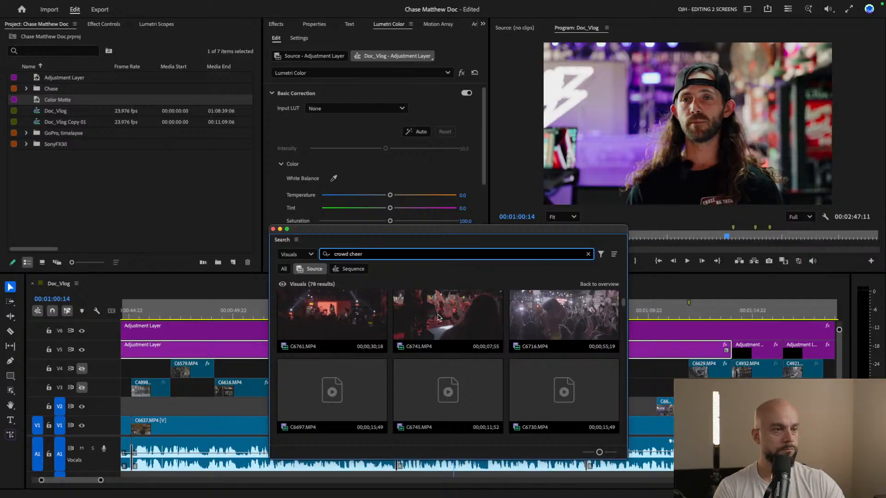
scroll(416, 337, up, 1)
scroll(367, 393, down, 3)
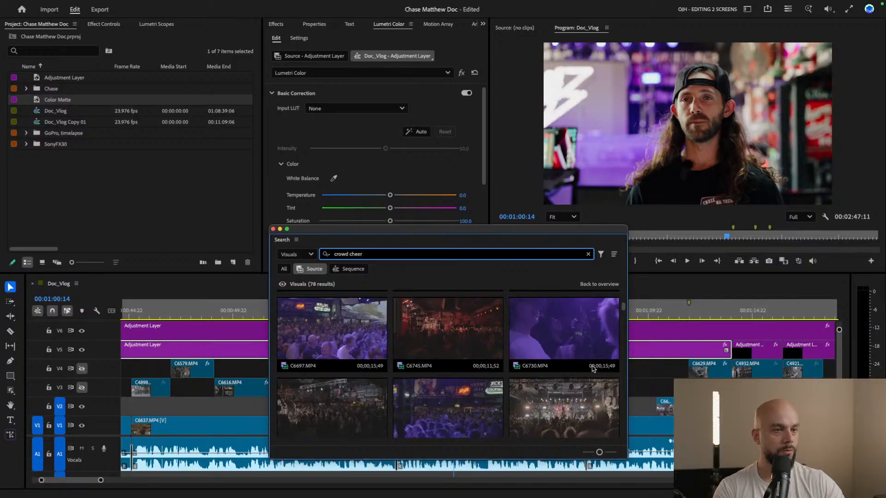
scroll(436, 397, down, 3)
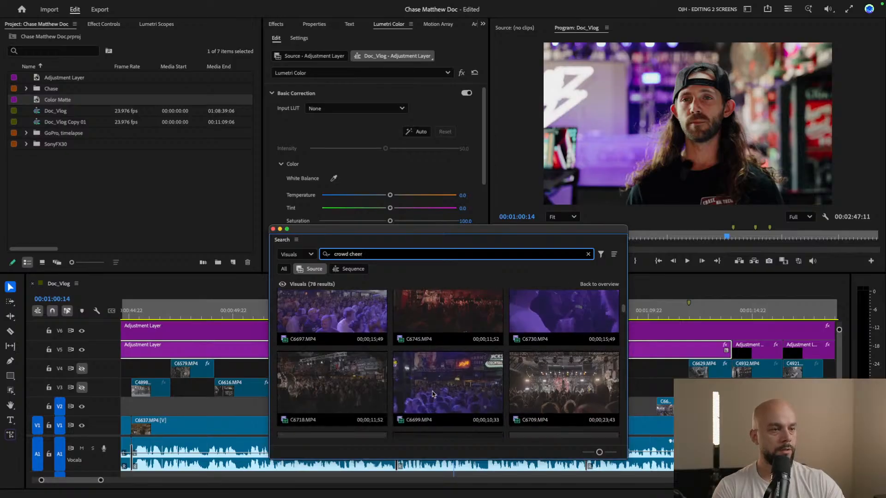
scroll(434, 395, up, 3)
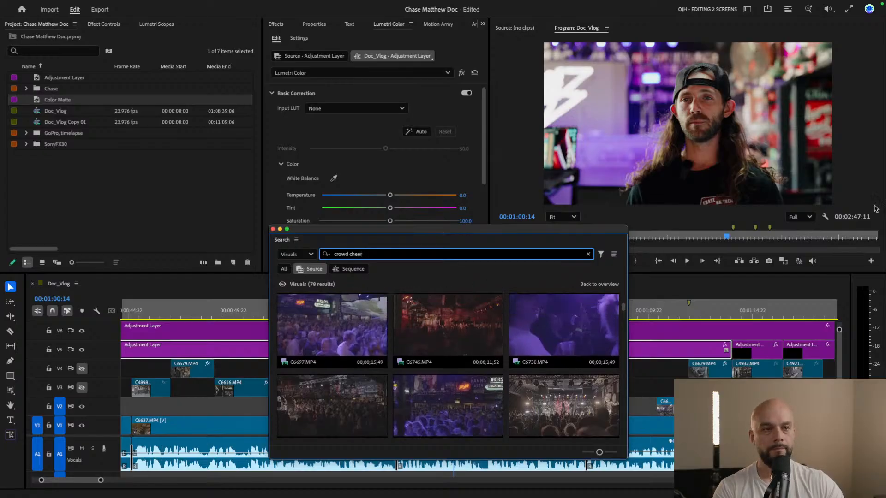